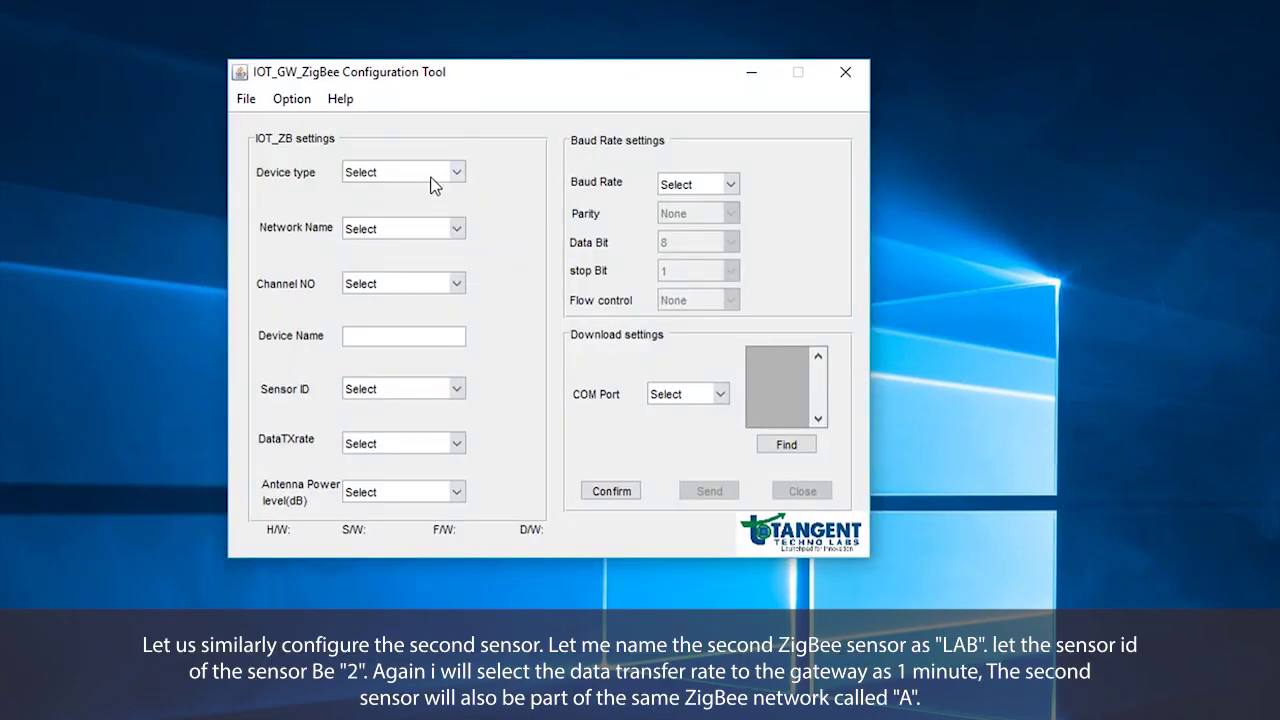
- Make the second sensor an end device plus router and name it LAB
{"action": "left_click", "coordinate": [432, 178]}
{"action": "left_click", "coordinate": [414, 228]}
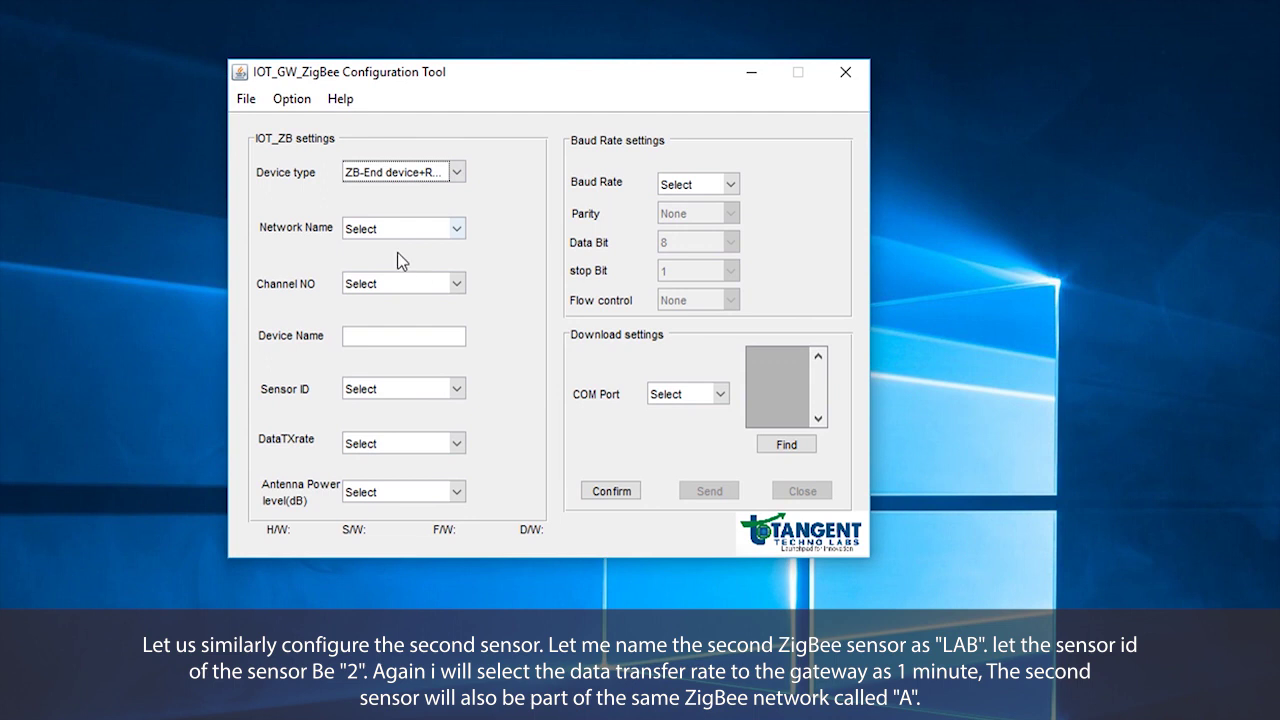
{"action": "left_click", "coordinate": [372, 232]}
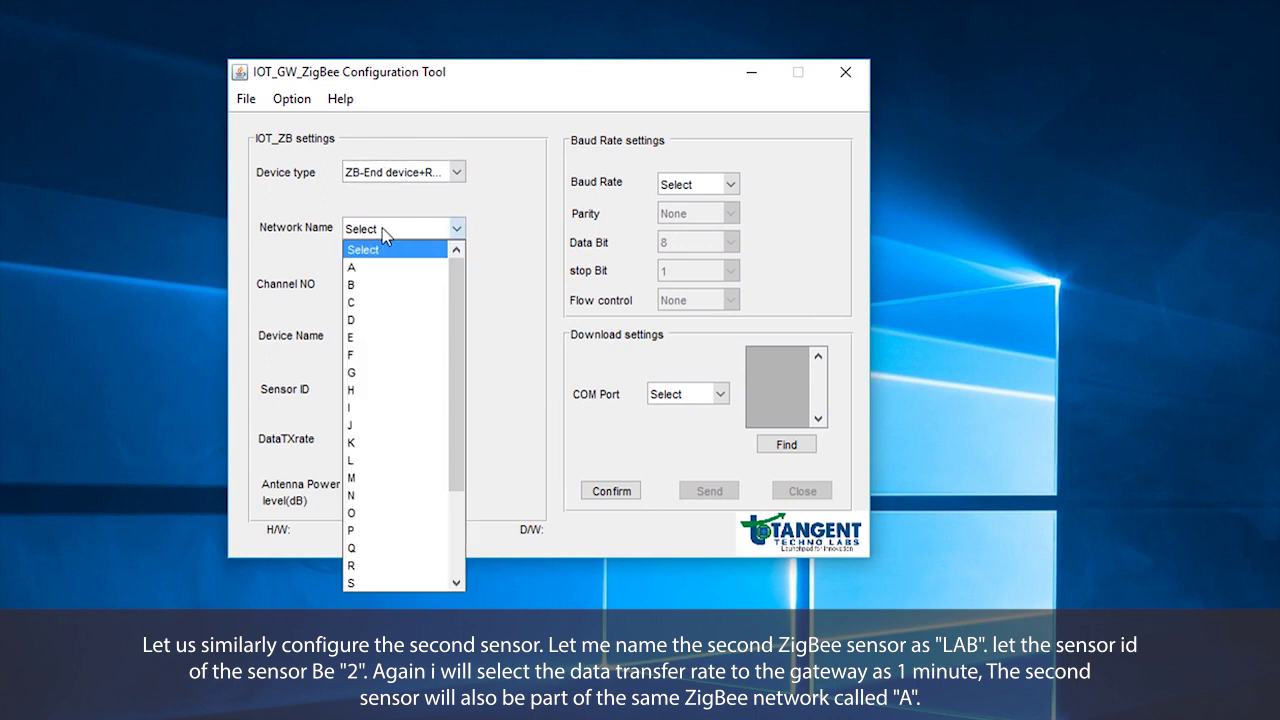
{"action": "left_click", "coordinate": [511, 199]}
{"action": "left_click", "coordinate": [413, 341]}
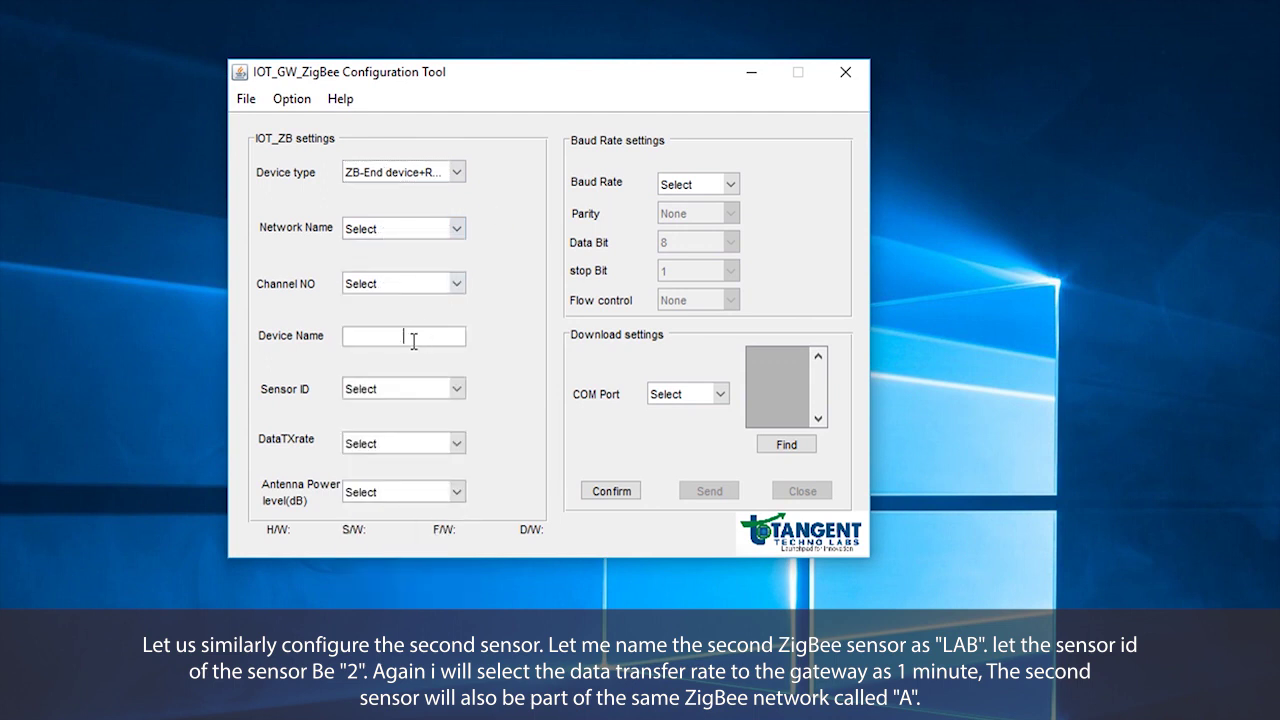
{"action": "type", "text": "LAB"}
- Set sensor ID 2, data rate 1 min and antenna power TX_PWR_PLUS_19
{"action": "left_click", "coordinate": [403, 391]}
{"action": "left_click", "coordinate": [358, 437]}
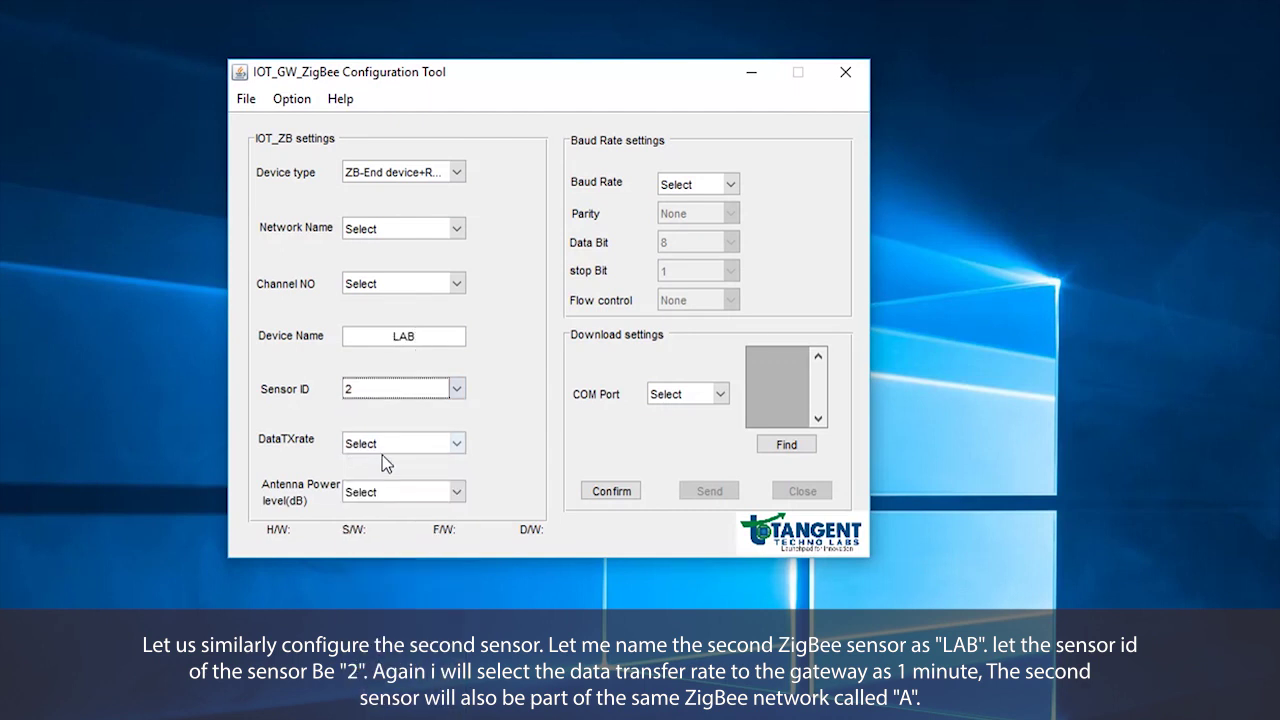
{"action": "left_click", "coordinate": [389, 446]}
{"action": "left_click", "coordinate": [378, 482]}
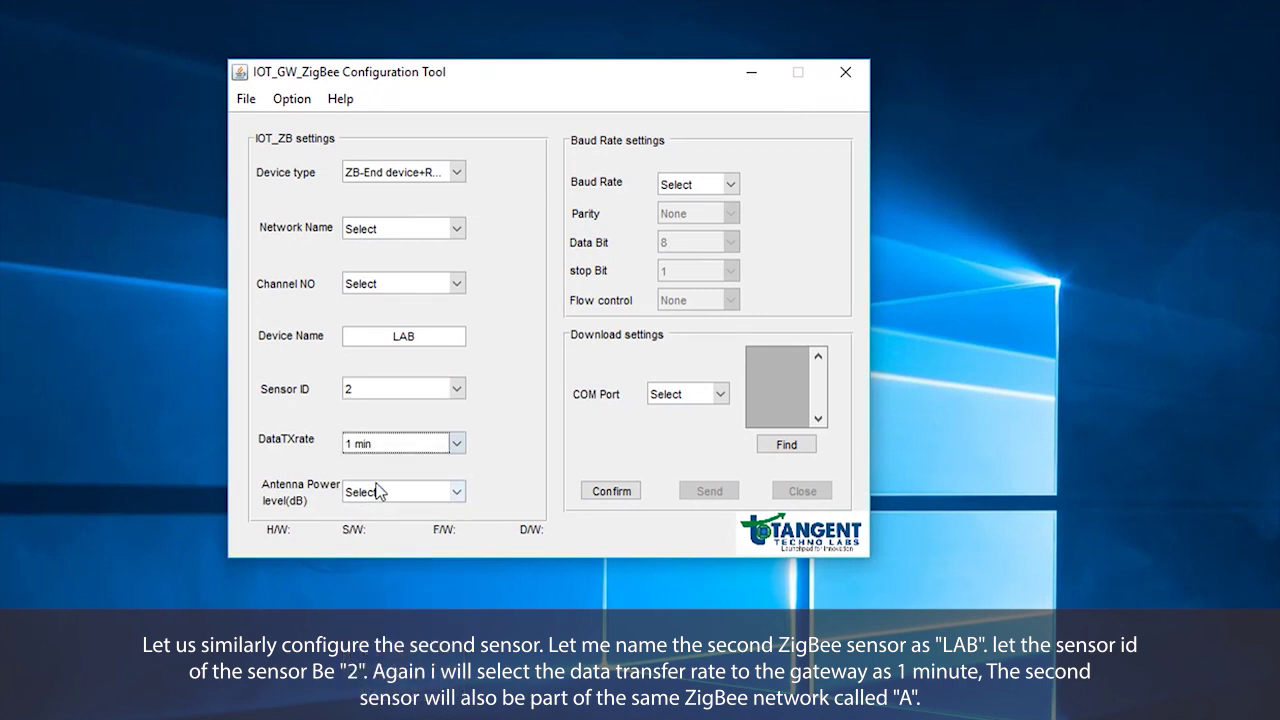
{"action": "left_click", "coordinate": [378, 499]}
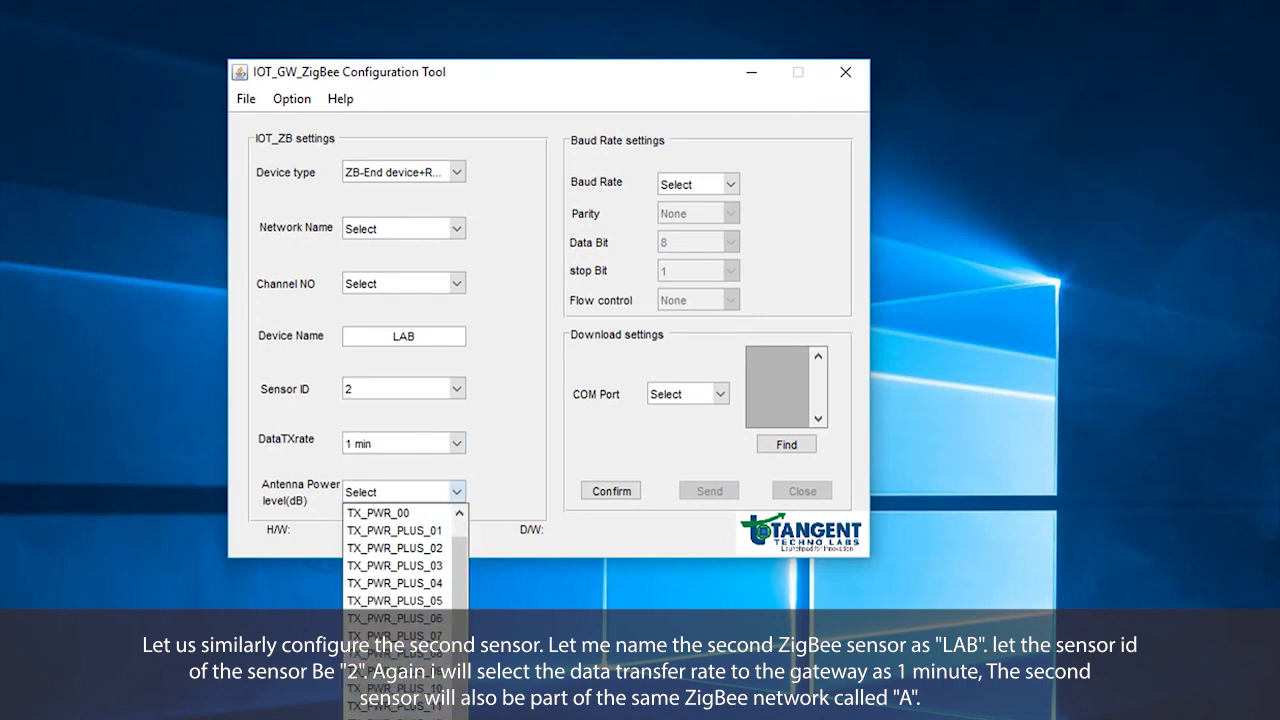
{"action": "left_click", "coordinate": [395, 688]}
- Put the sensor on network A, channel 11, at 9600 baud
{"action": "left_click", "coordinate": [456, 230]}
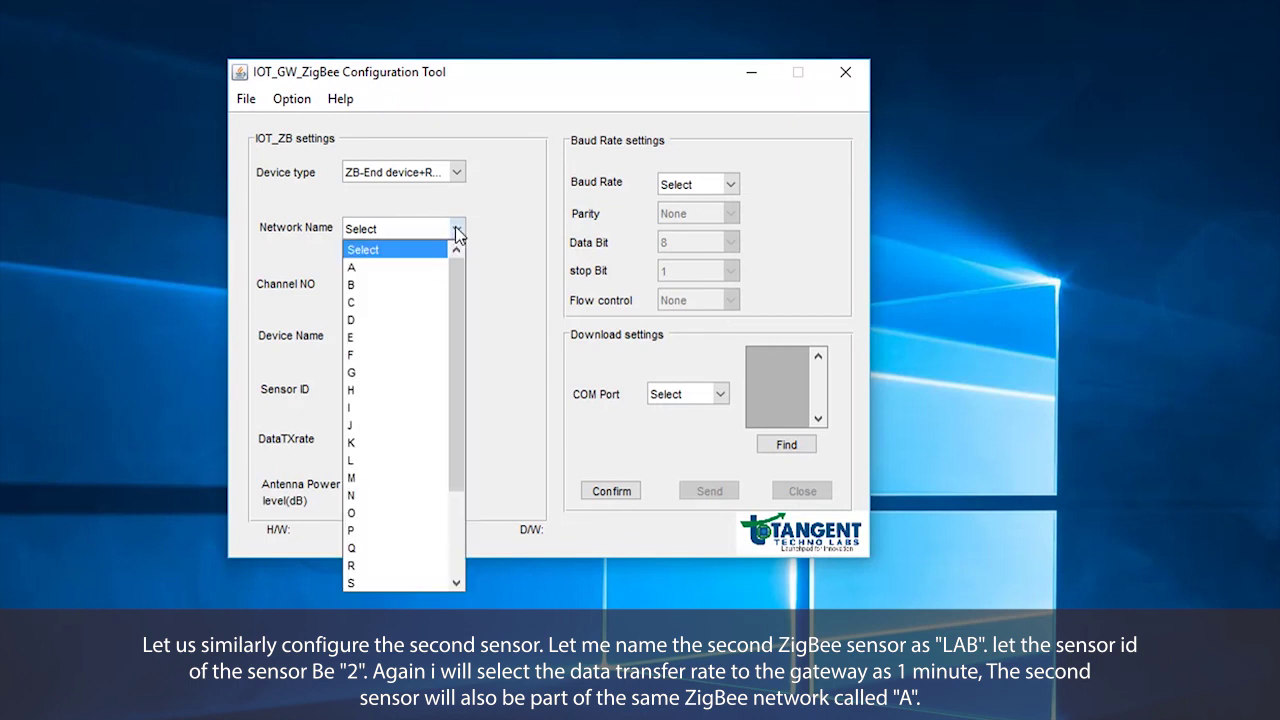
{"action": "left_click", "coordinate": [352, 268]}
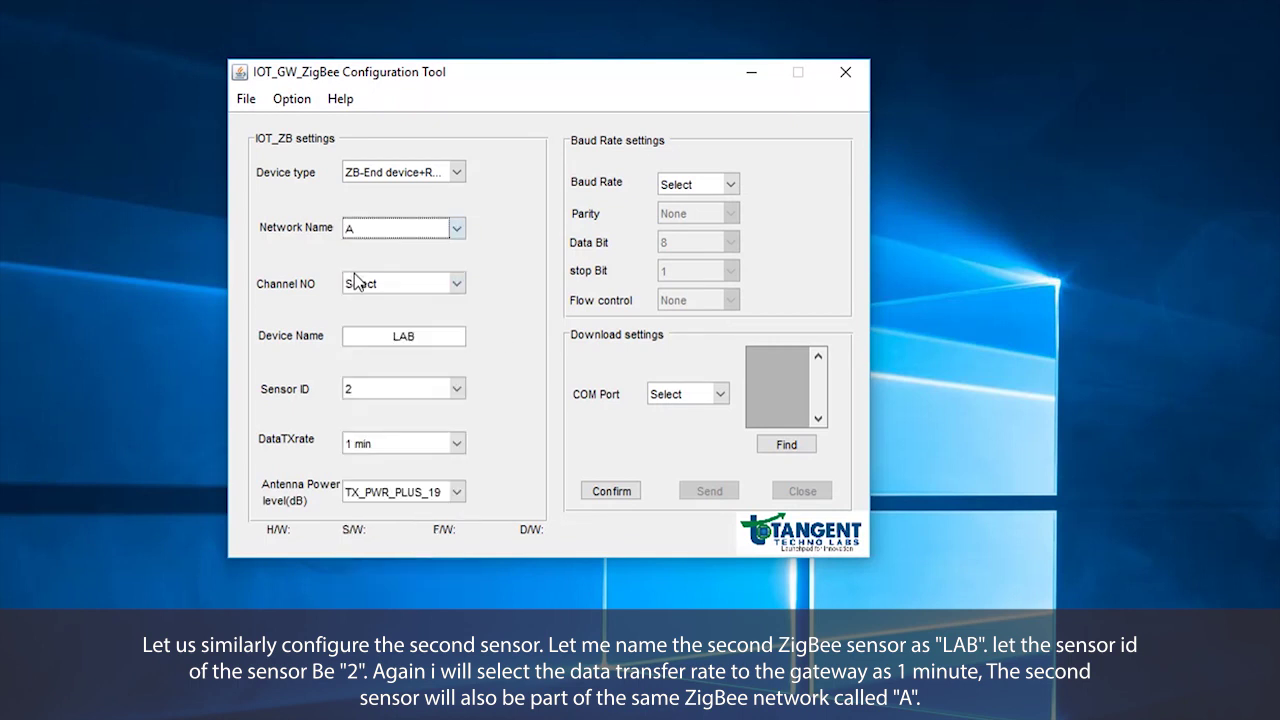
{"action": "left_click", "coordinate": [358, 283]}
{"action": "left_click", "coordinate": [362, 314]}
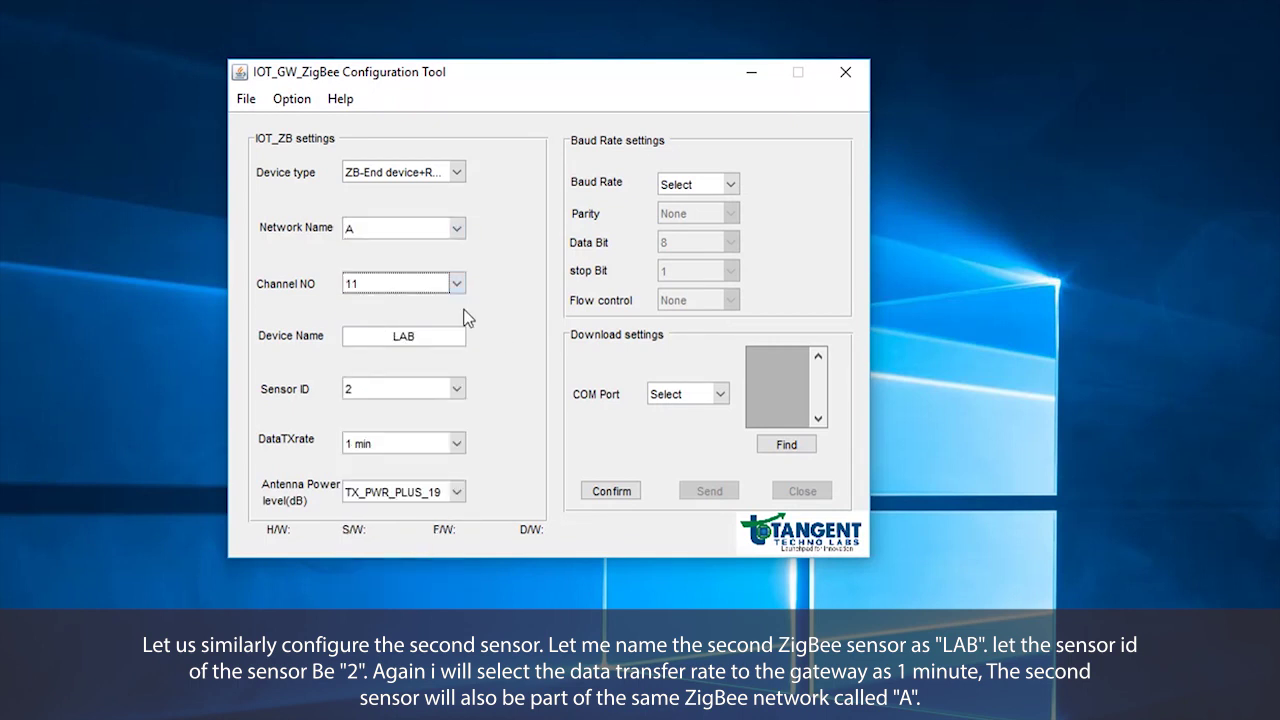
{"action": "left_click", "coordinate": [698, 184]}
{"action": "left_click", "coordinate": [690, 218]}
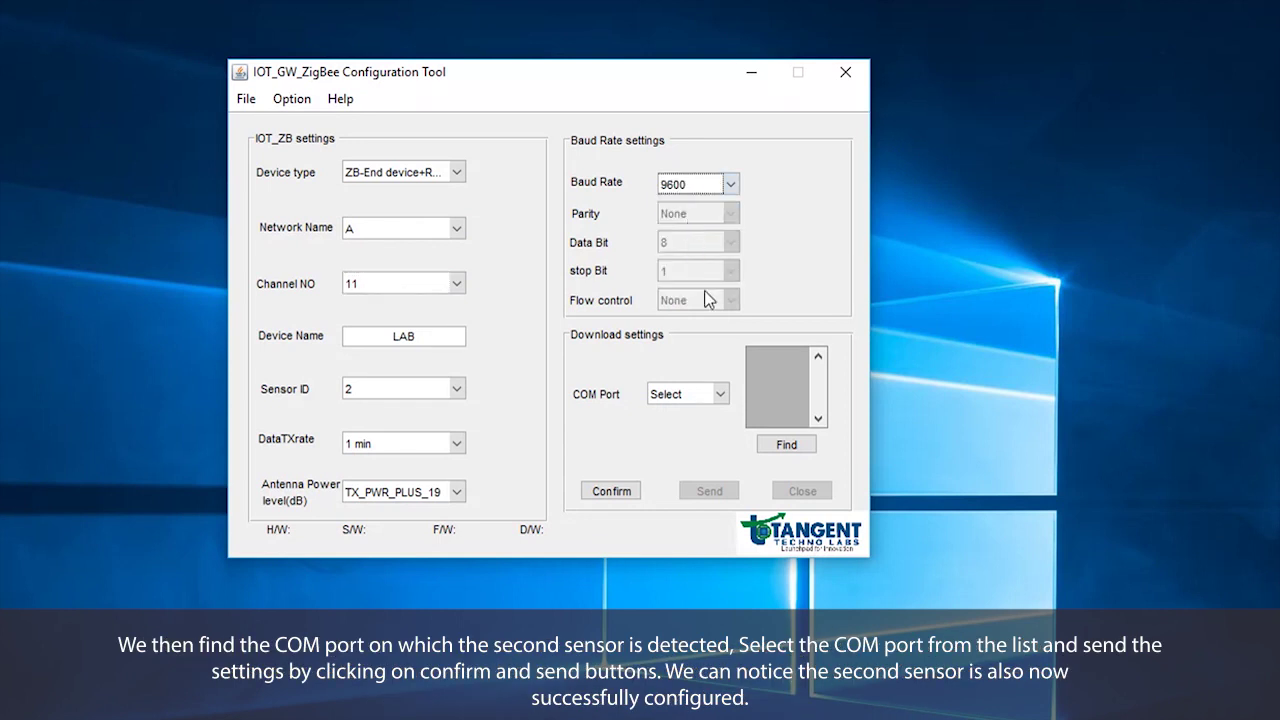
- Find the sensor's port and select COM3
{"action": "left_click", "coordinate": [785, 445]}
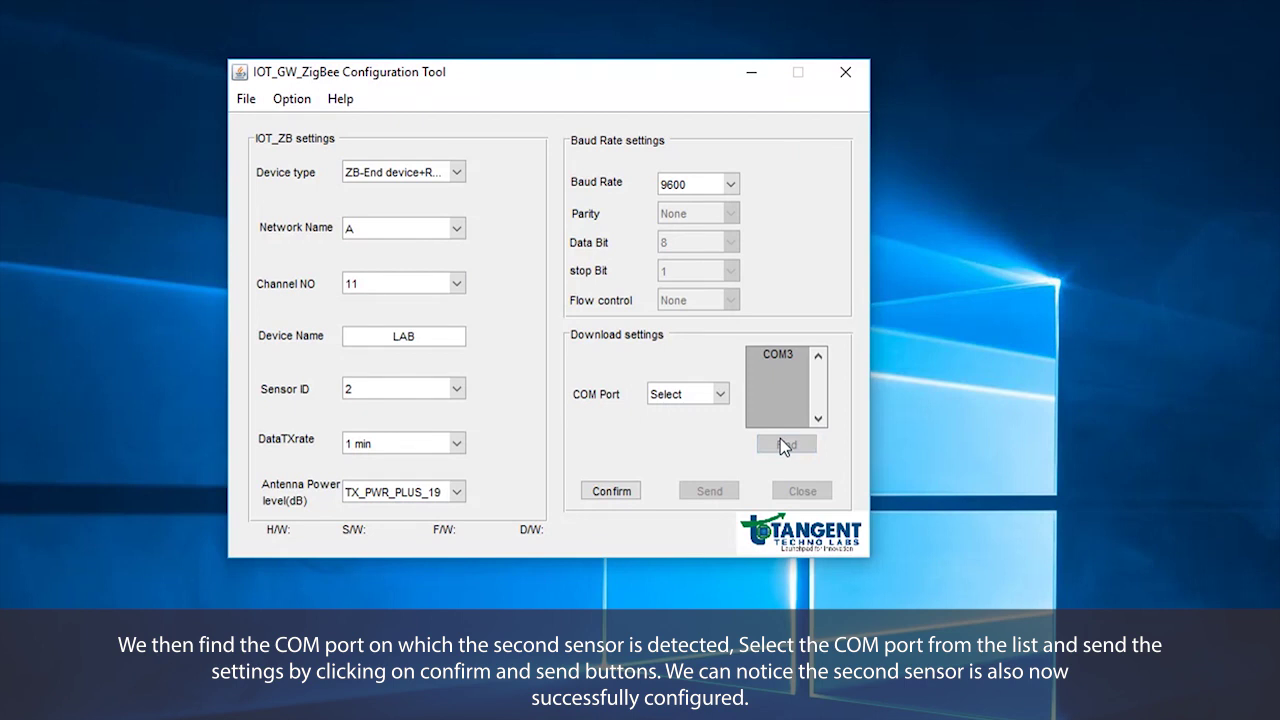
{"action": "left_click", "coordinate": [721, 393]}
{"action": "left_click", "coordinate": [692, 467]}
- Confirm and send the LAB settings, dismiss the success message, and minimise the tool
{"action": "left_click", "coordinate": [612, 492]}
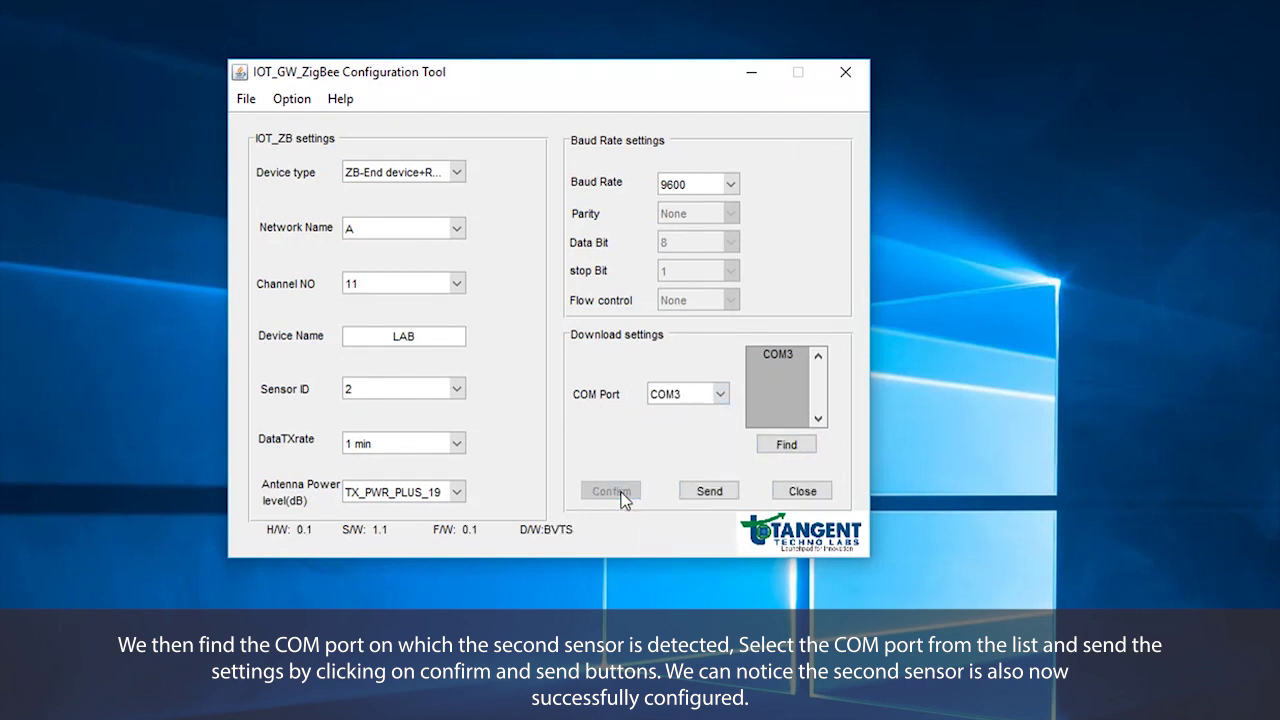
{"action": "left_click", "coordinate": [710, 491]}
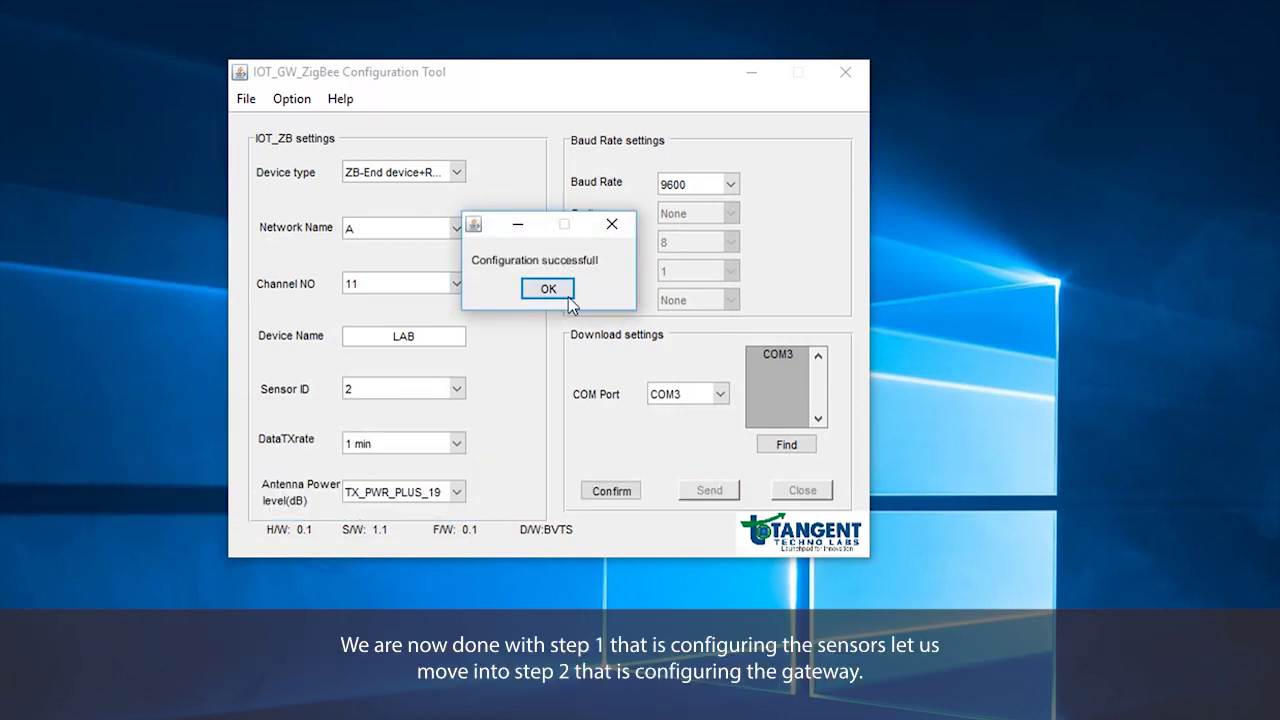
{"action": "left_click", "coordinate": [535, 290]}
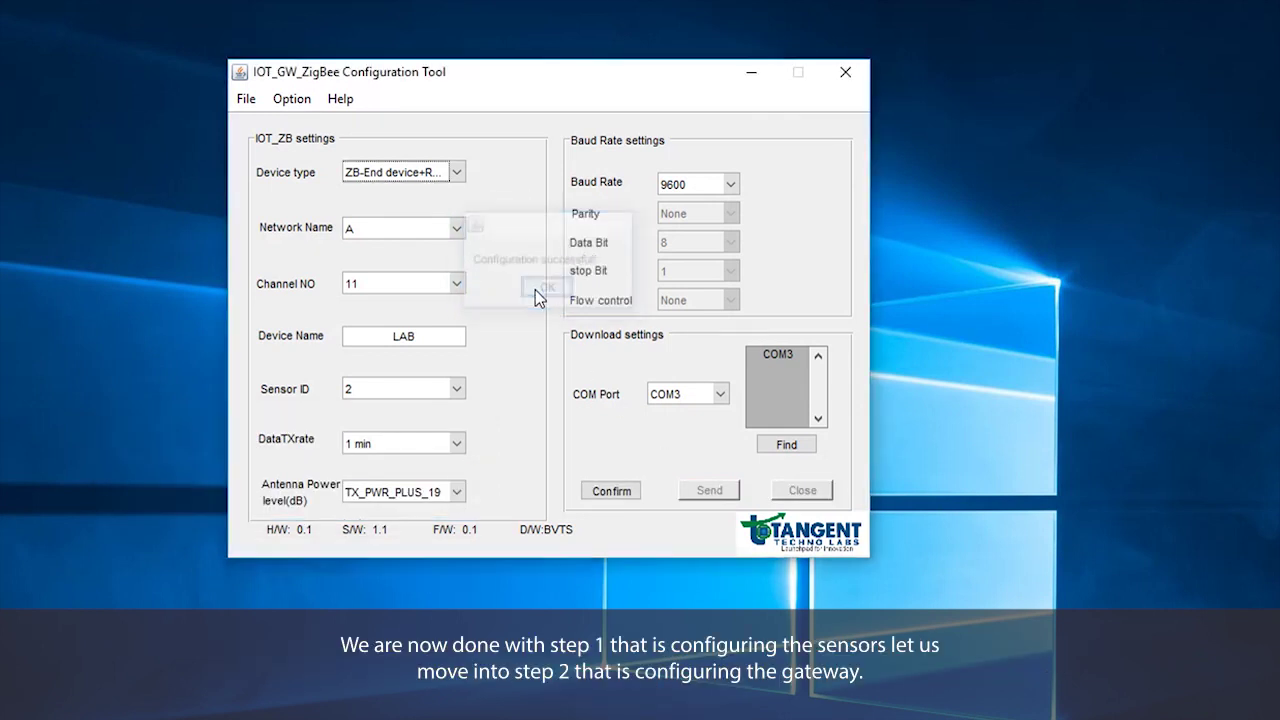
{"action": "left_click", "coordinate": [754, 77]}
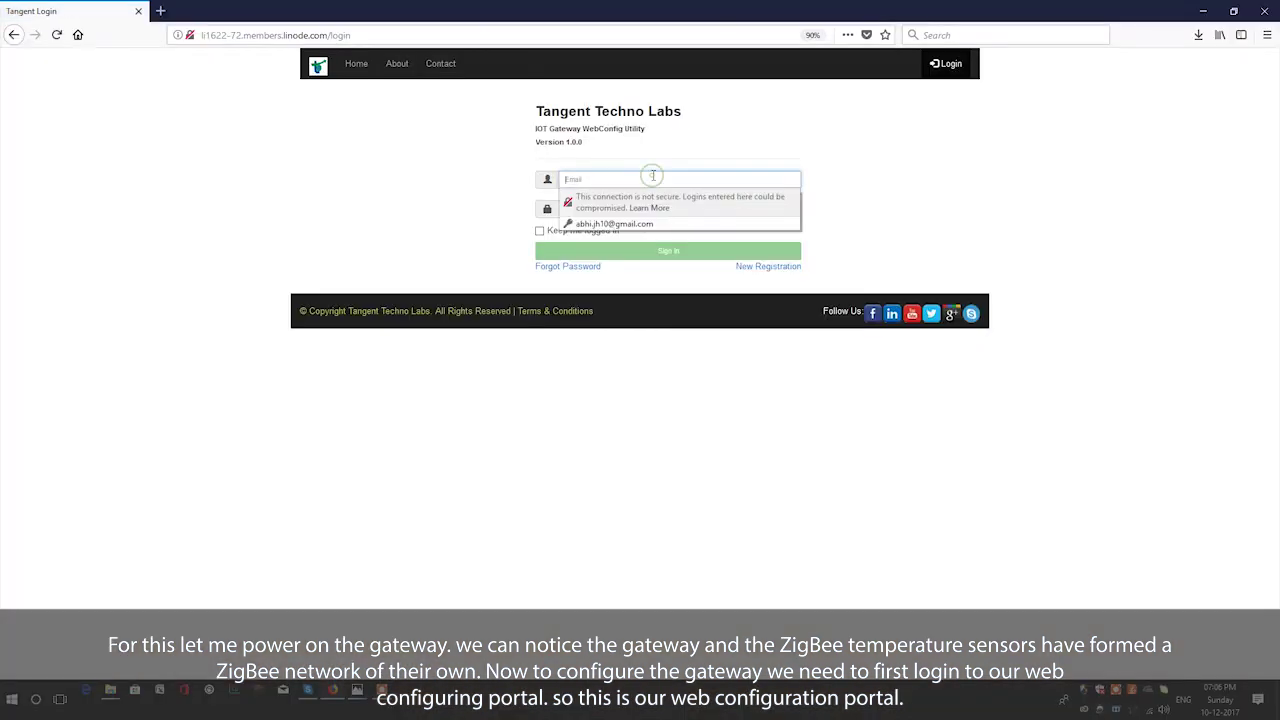
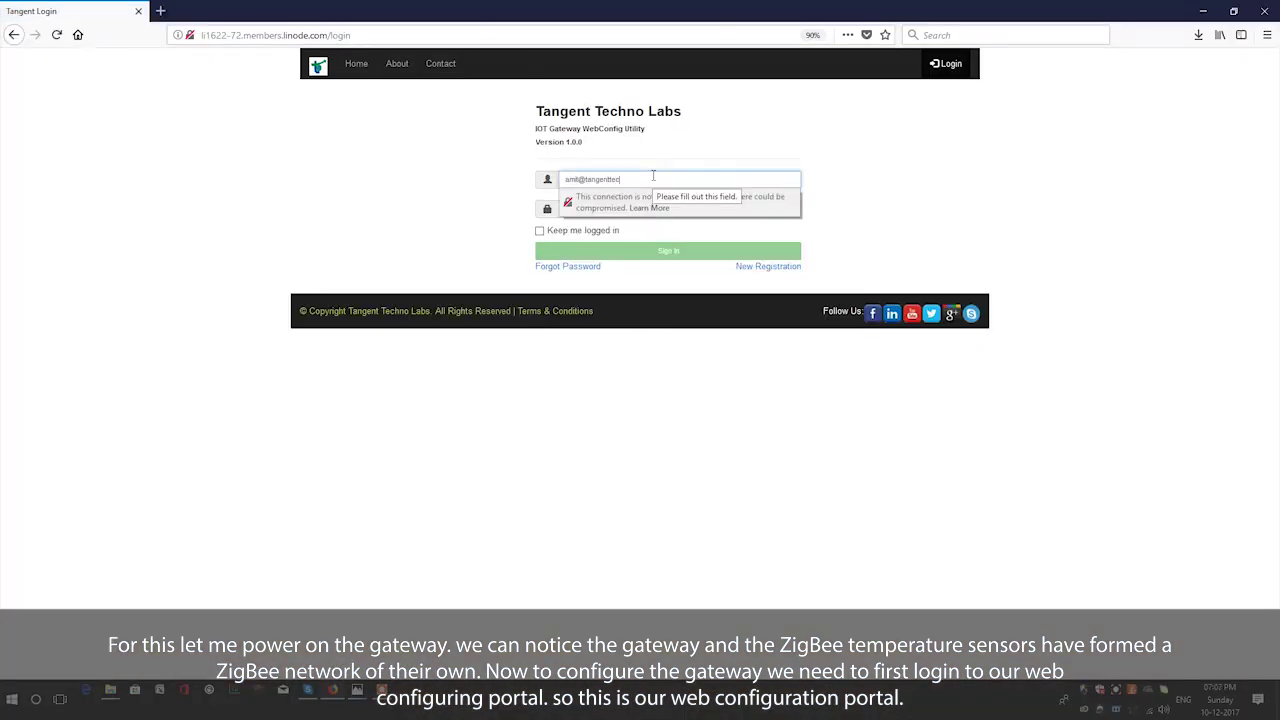
- Log in to the WebConfig Utility with the account e-mail and password, declining to save the login
{"action": "key", "text": "Tab"}
{"action": "type", "text": "**********"}
{"action": "key", "text": "Return"}
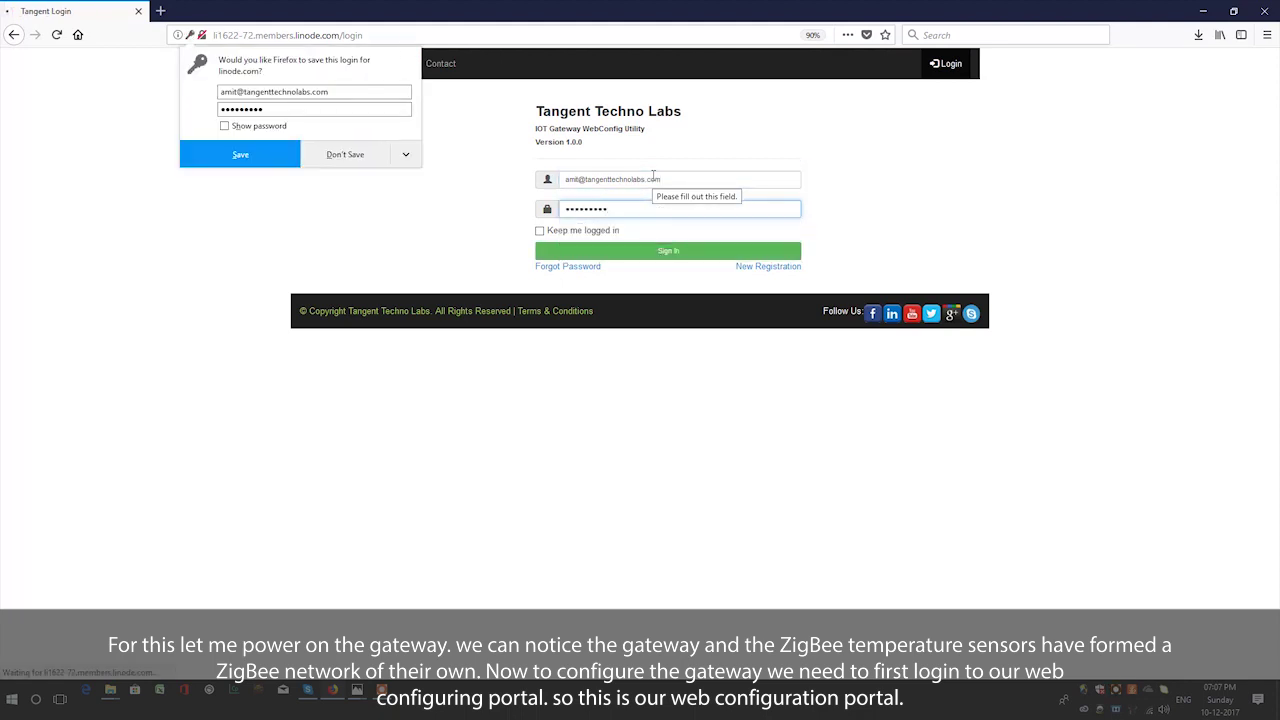
{"action": "left_click", "coordinate": [345, 156]}
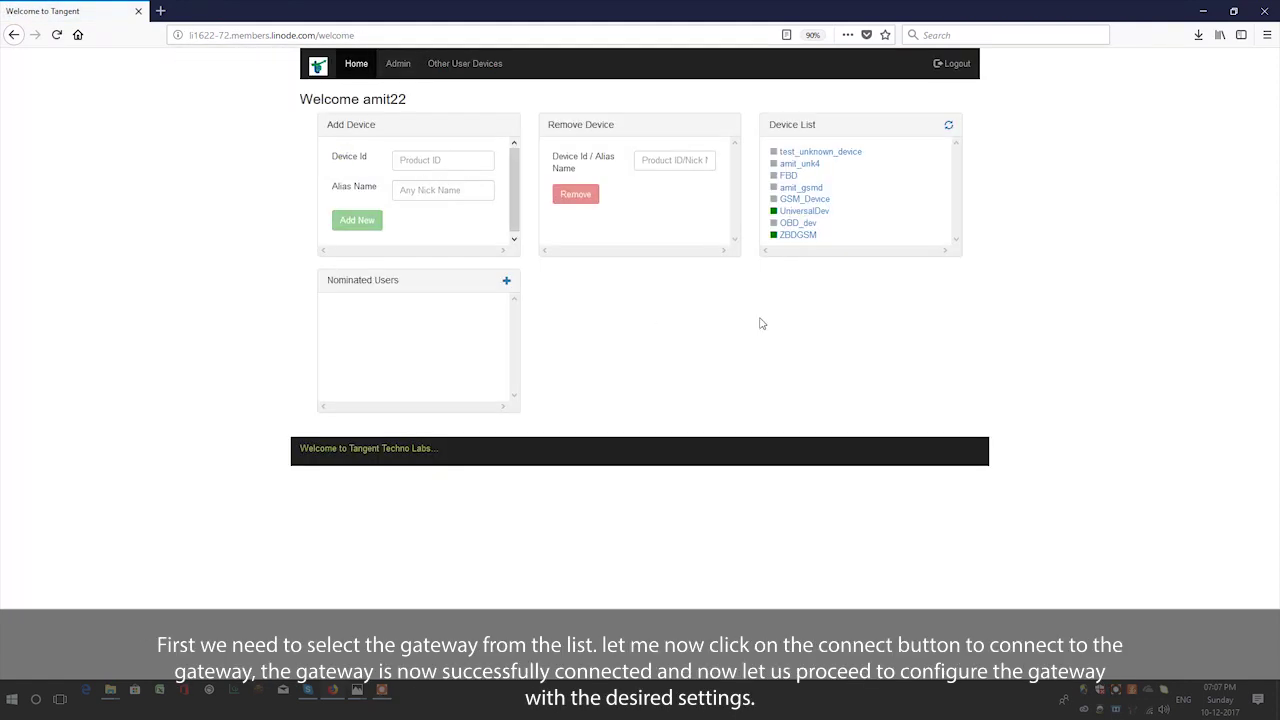
- Connect to the ZBDGSM gateway and choose Tangnt IOT Platform as its platform
{"action": "left_click", "coordinate": [797, 236]}
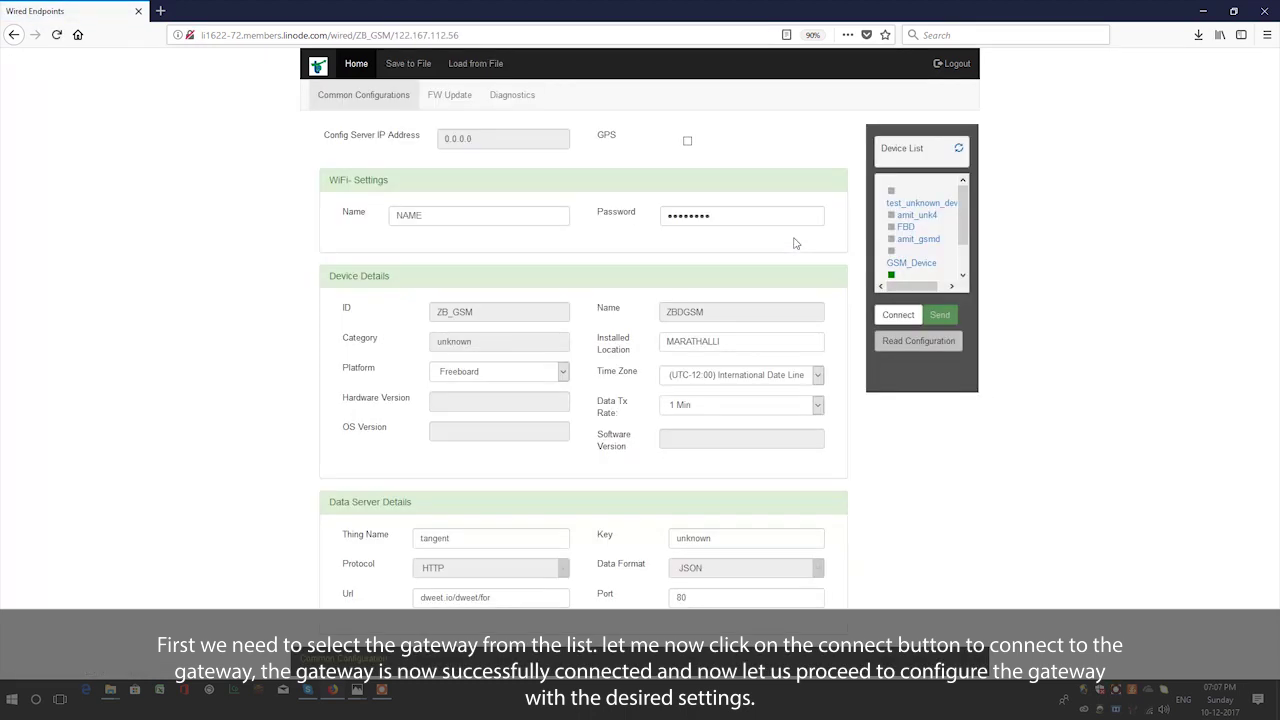
{"action": "left_click", "coordinate": [897, 315]}
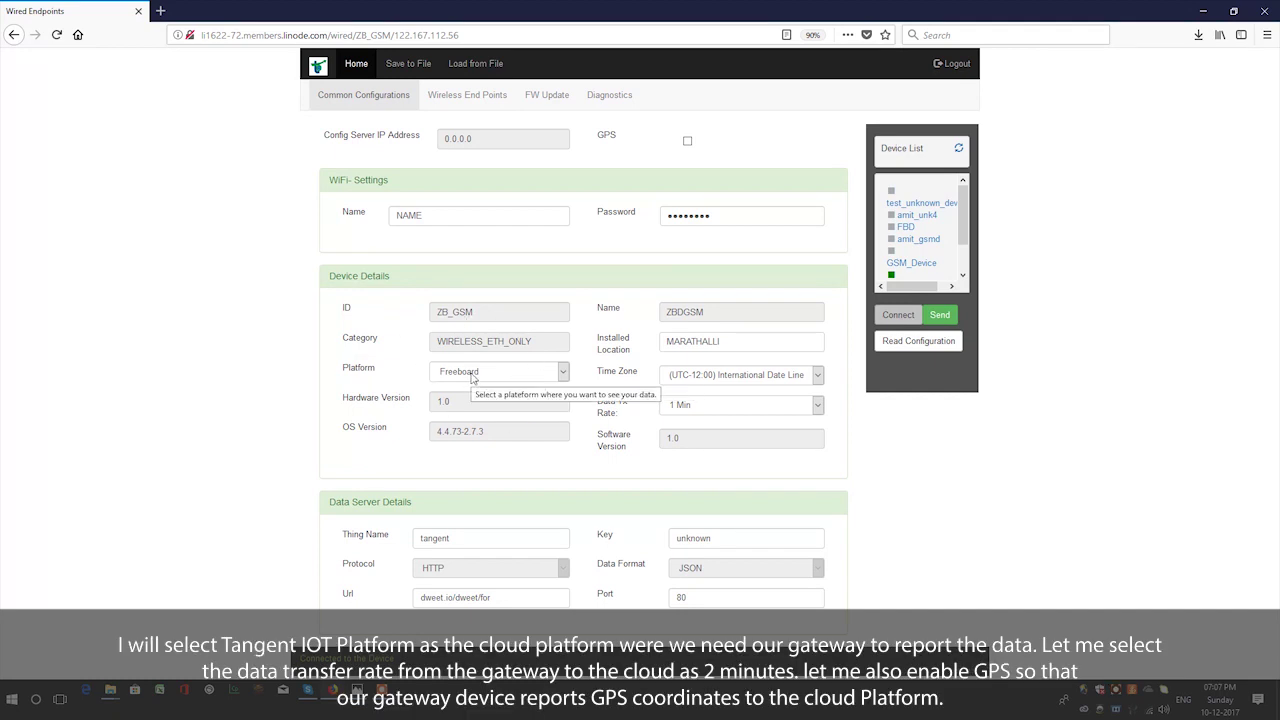
{"action": "left_click", "coordinate": [473, 372]}
{"action": "left_click", "coordinate": [475, 432]}
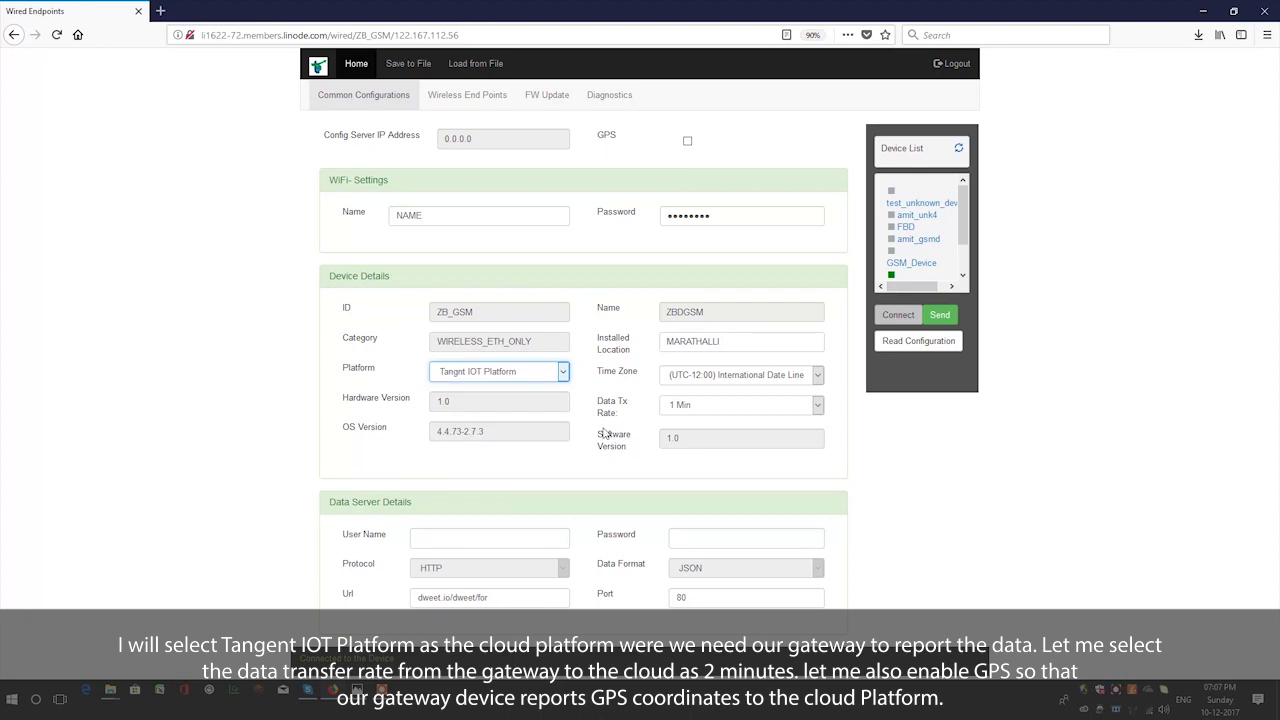
- Set the data rate to 2 Min, enable GPS, and send the configuration
{"action": "left_click", "coordinate": [690, 407]}
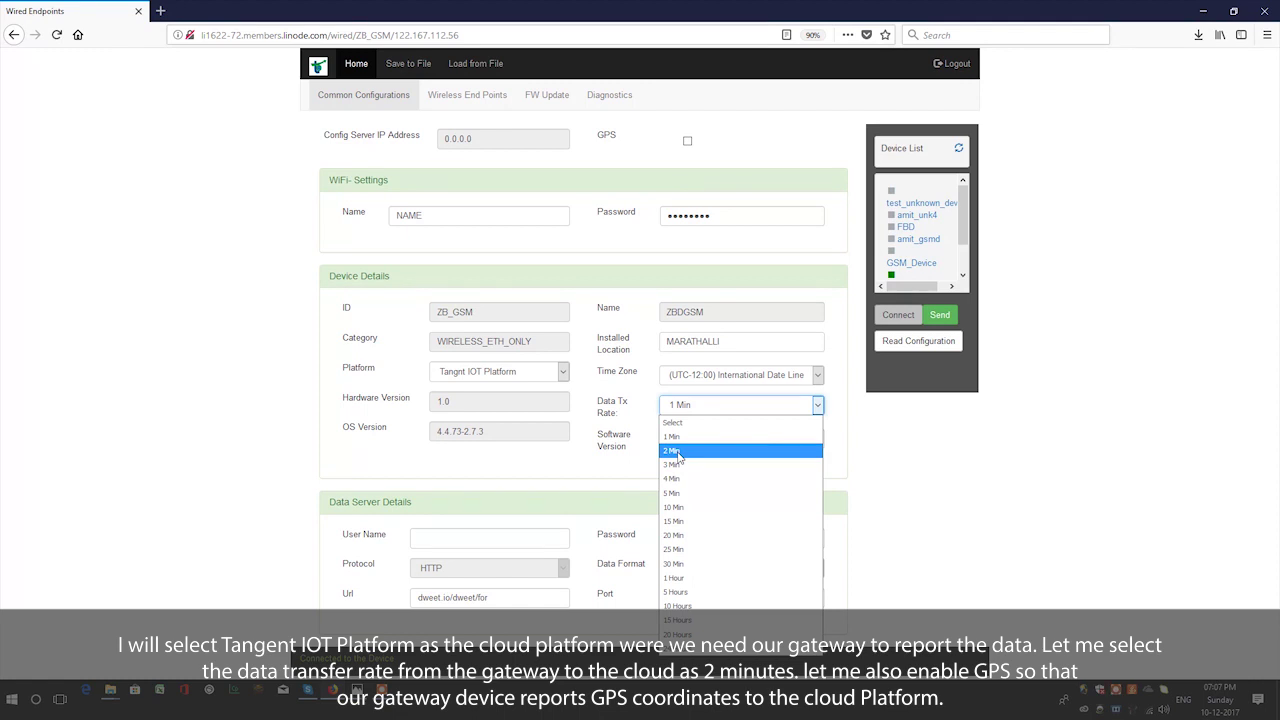
{"action": "left_click", "coordinate": [678, 452]}
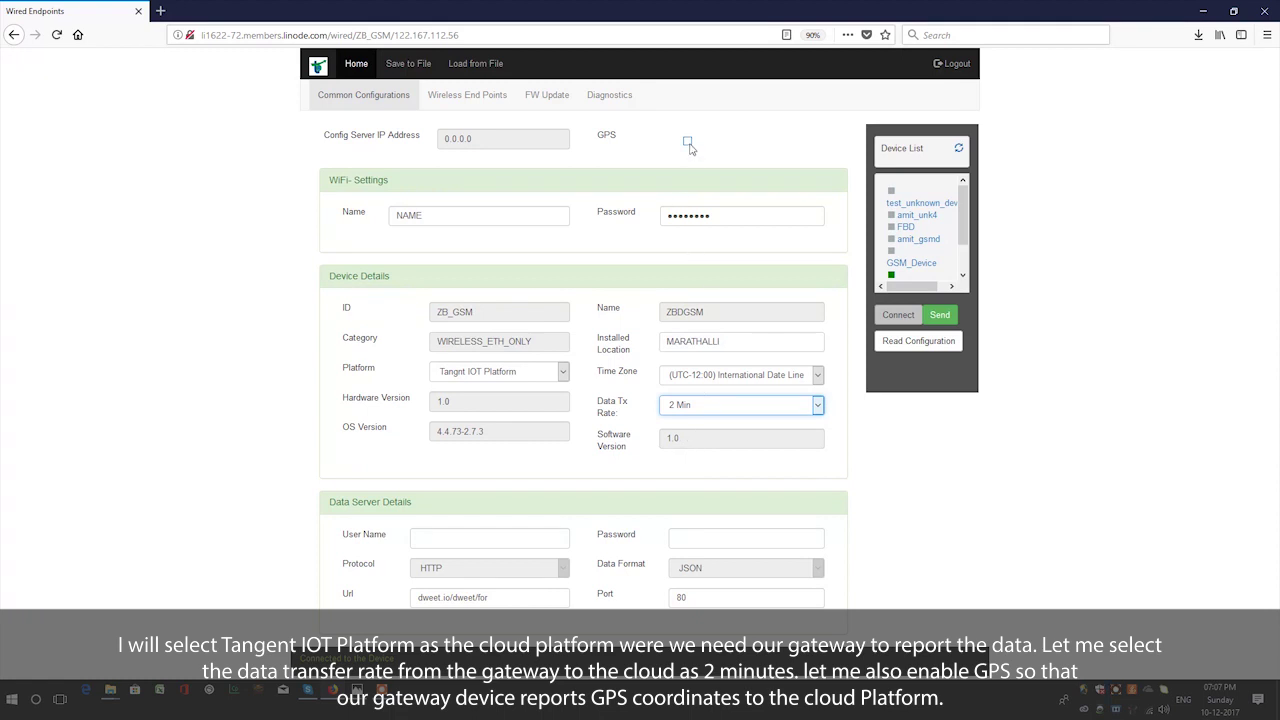
{"action": "left_click", "coordinate": [688, 142]}
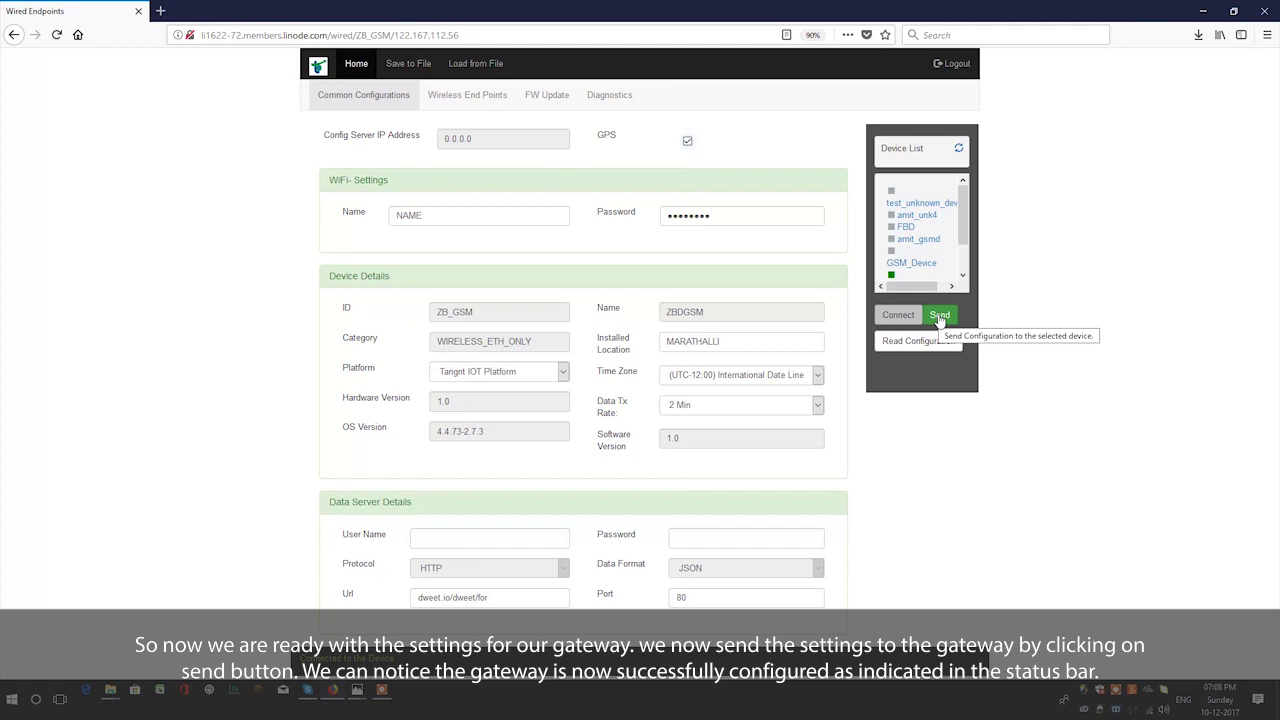
{"action": "left_click", "coordinate": [940, 316]}
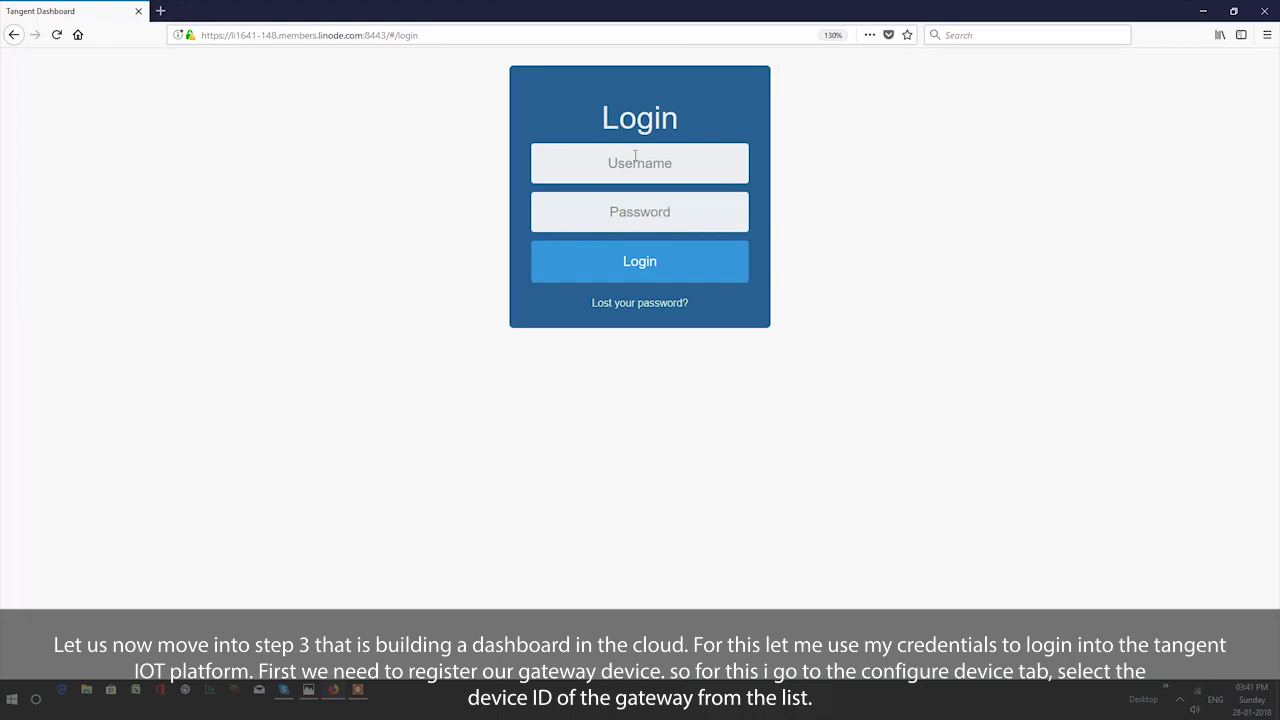
- Sign in with the saved credentials and go to the Configure Device(s) page
{"action": "left_click", "coordinate": [637, 162]}
{"action": "left_click", "coordinate": [630, 183]}
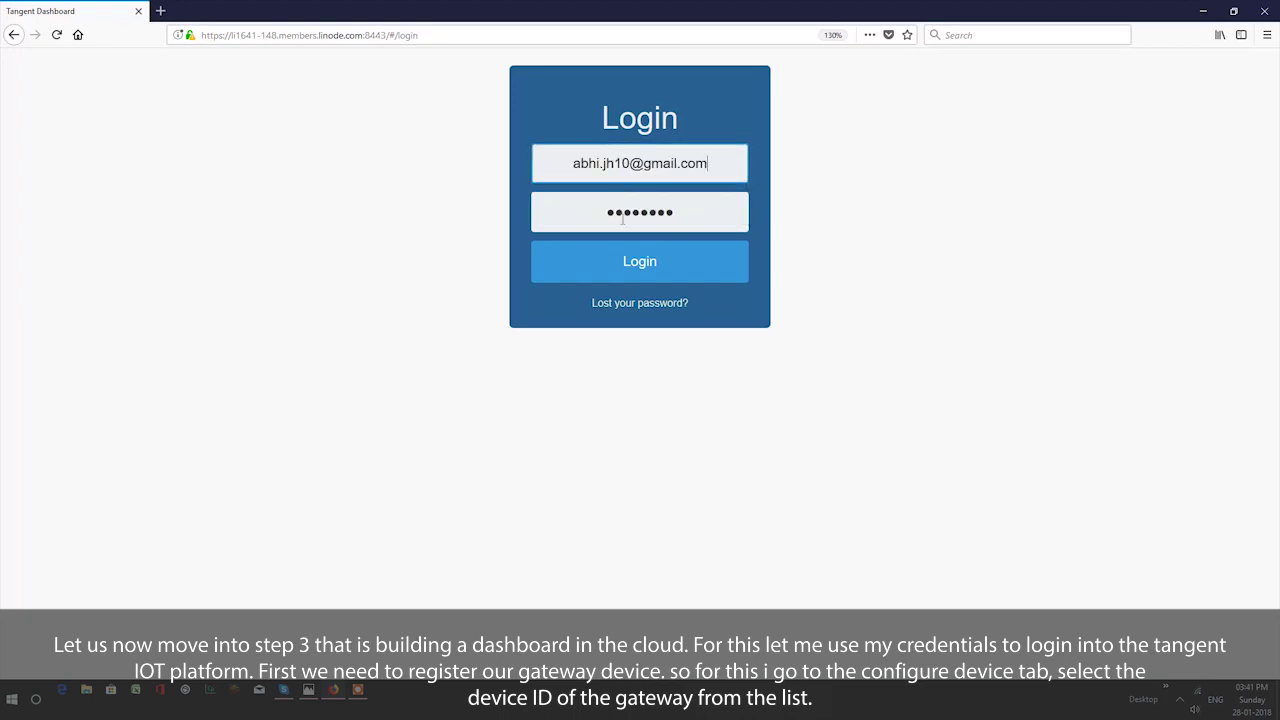
{"action": "left_click", "coordinate": [630, 263]}
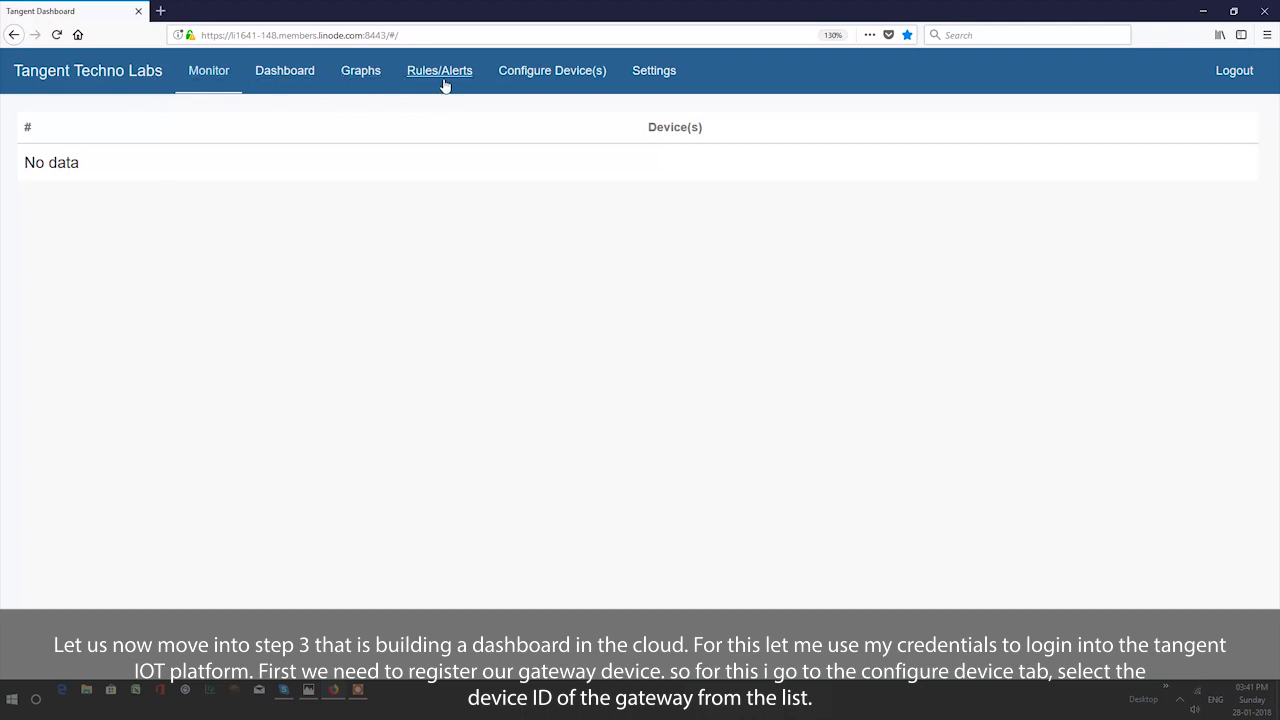
{"action": "left_click", "coordinate": [545, 78]}
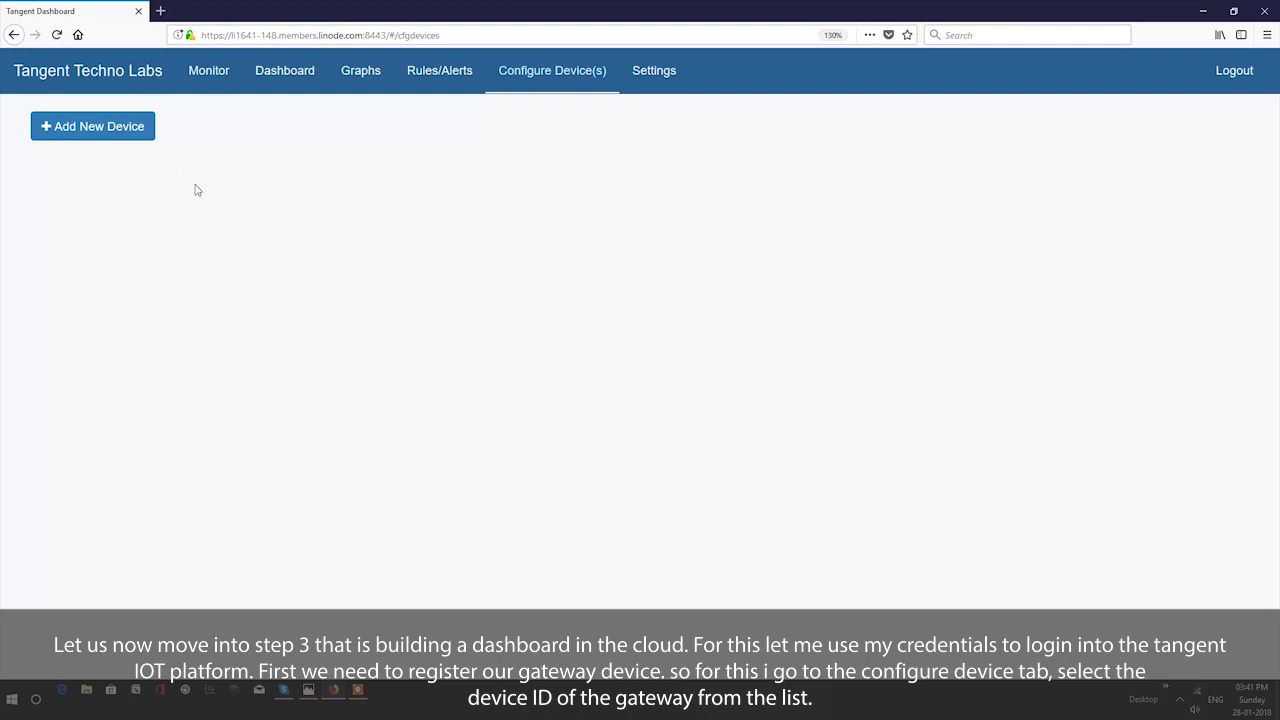
- Start a new device entry for gateway TANGNT17120A0B0 with a CABIN_TEMP parameter
{"action": "left_click", "coordinate": [113, 128]}
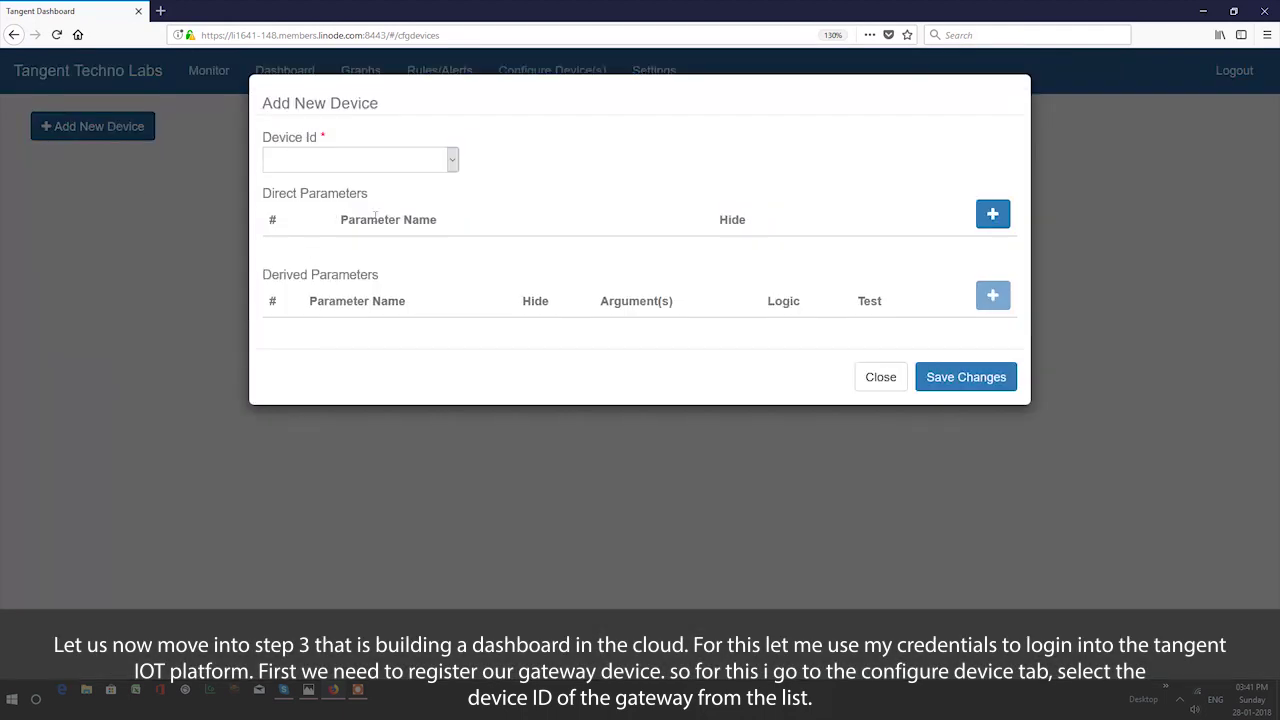
{"action": "left_click", "coordinate": [448, 170]}
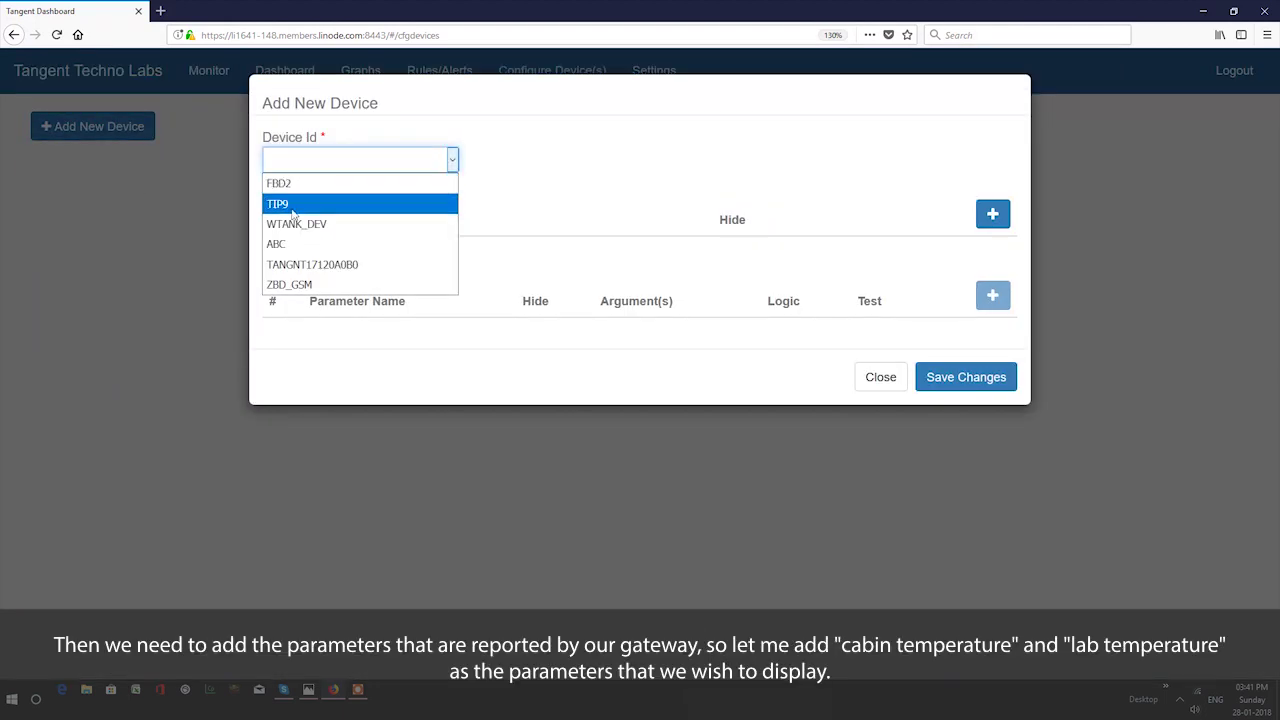
{"action": "left_click", "coordinate": [364, 266]}
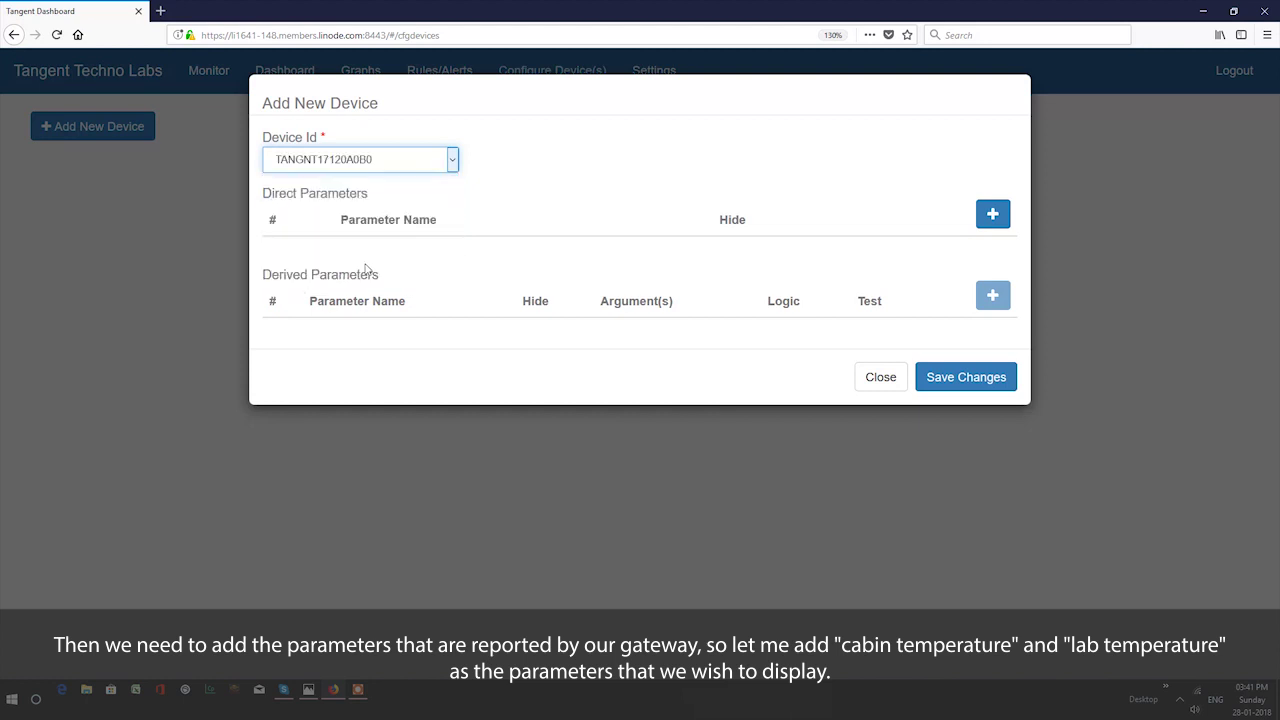
{"action": "left_click", "coordinate": [993, 214]}
{"action": "left_click", "coordinate": [503, 257]}
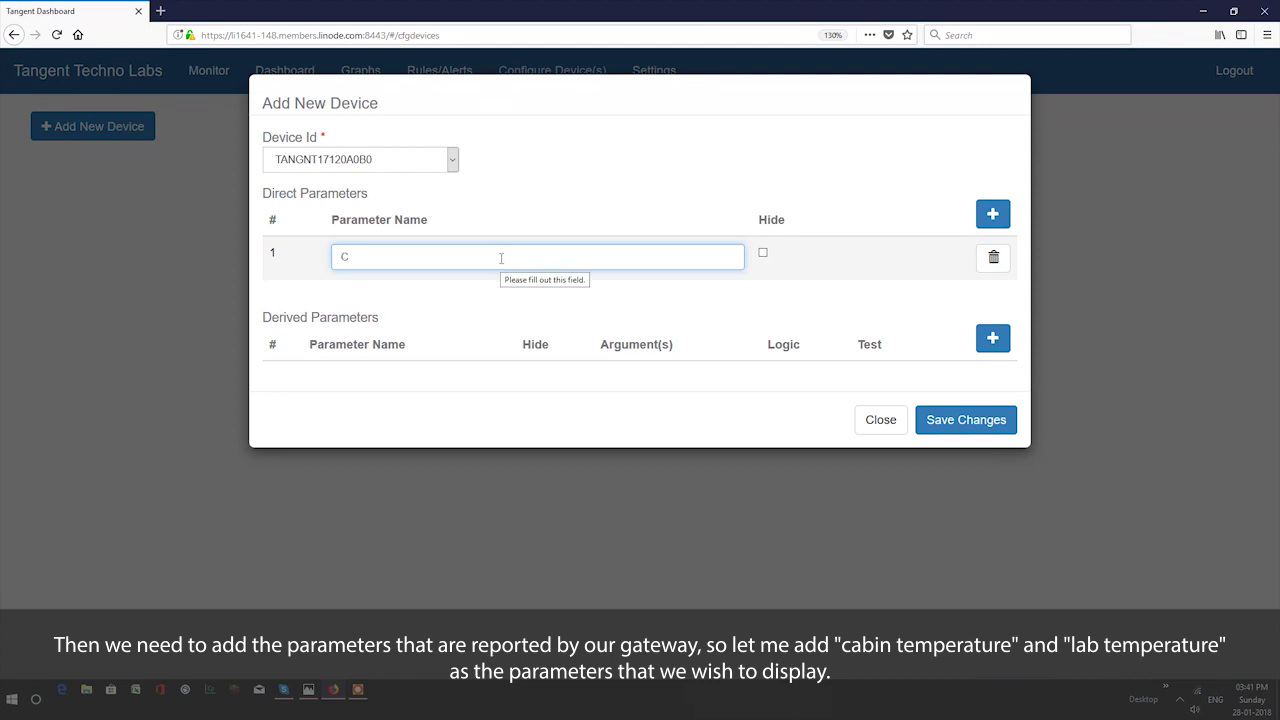
{"action": "type", "text": "CABIN_TEMP"}
- Add LAB_TEMP and Time parameters, save the device, and view its live values on Monitor
{"action": "left_click", "coordinate": [993, 214]}
{"action": "left_click", "coordinate": [689, 300]}
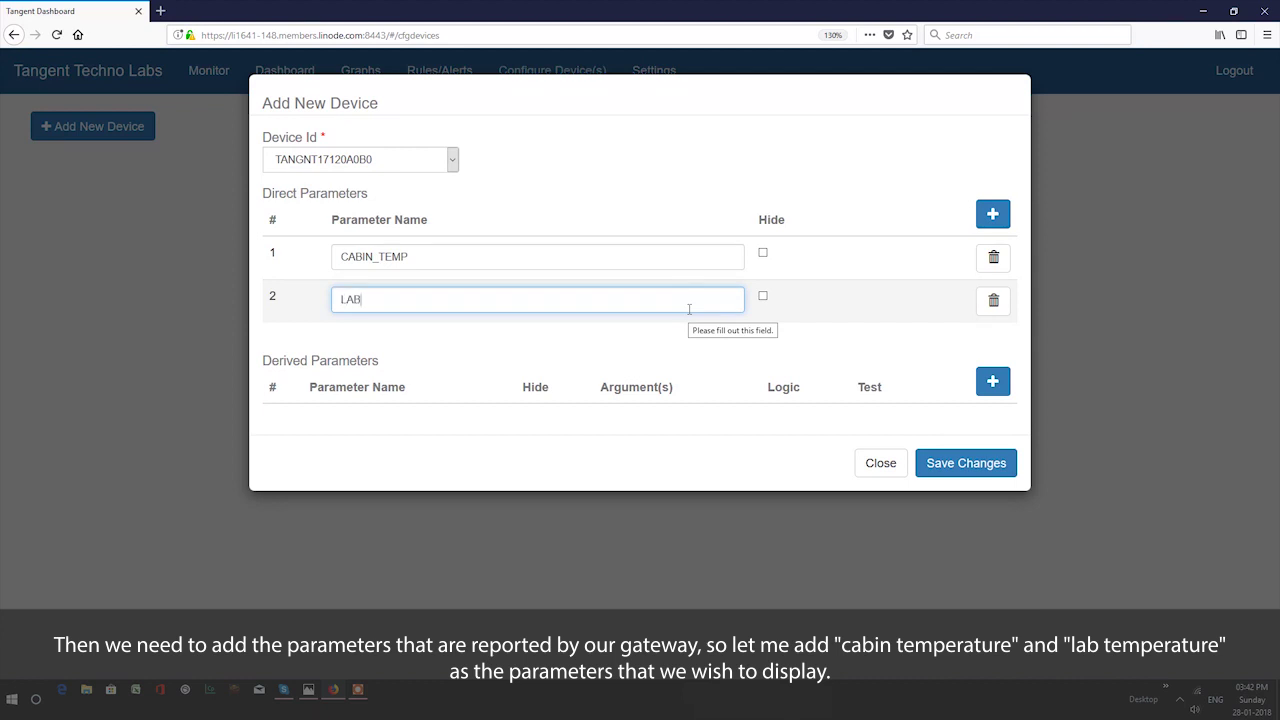
{"action": "type", "text": "LAB_TEMP"}
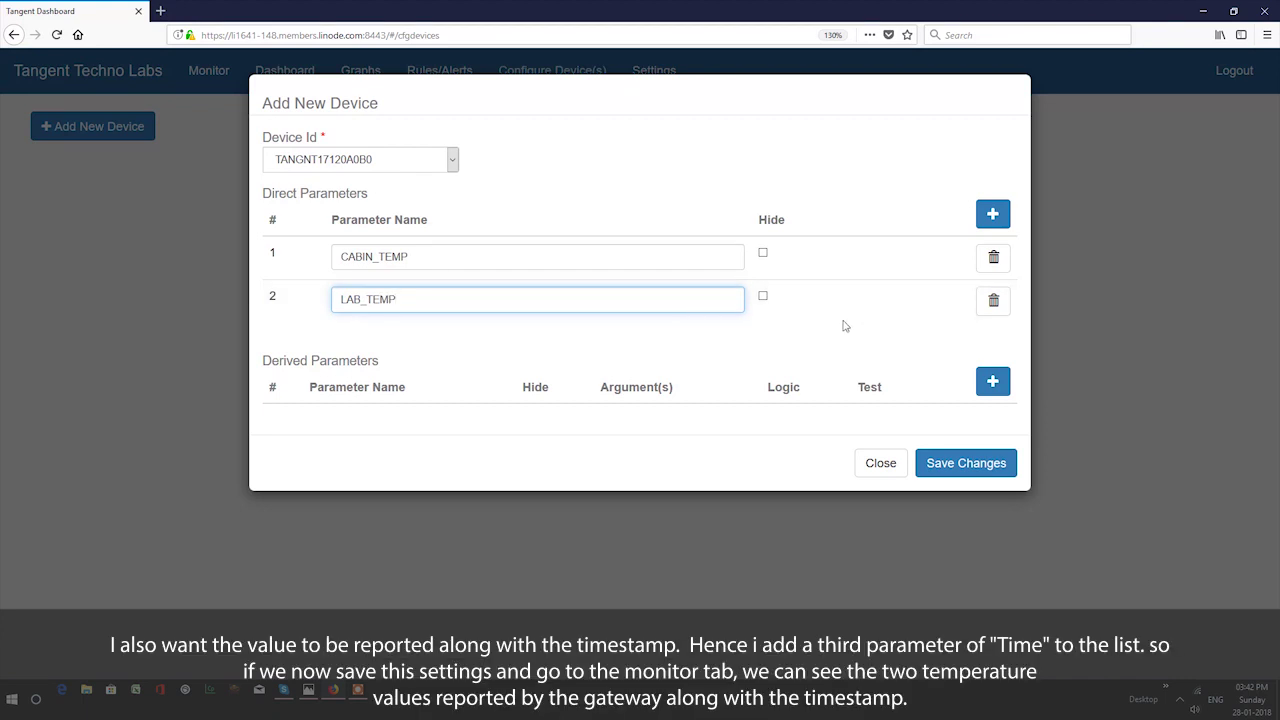
{"action": "left_click", "coordinate": [993, 213]}
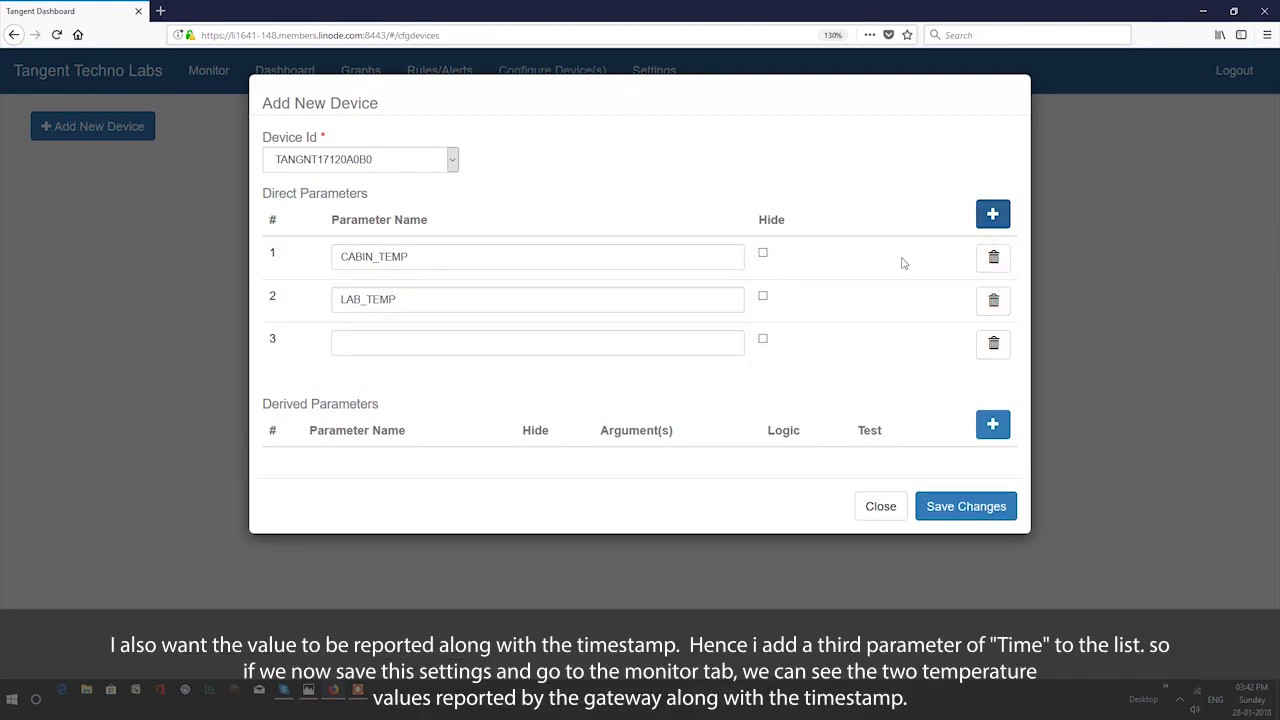
{"action": "left_click", "coordinate": [674, 345]}
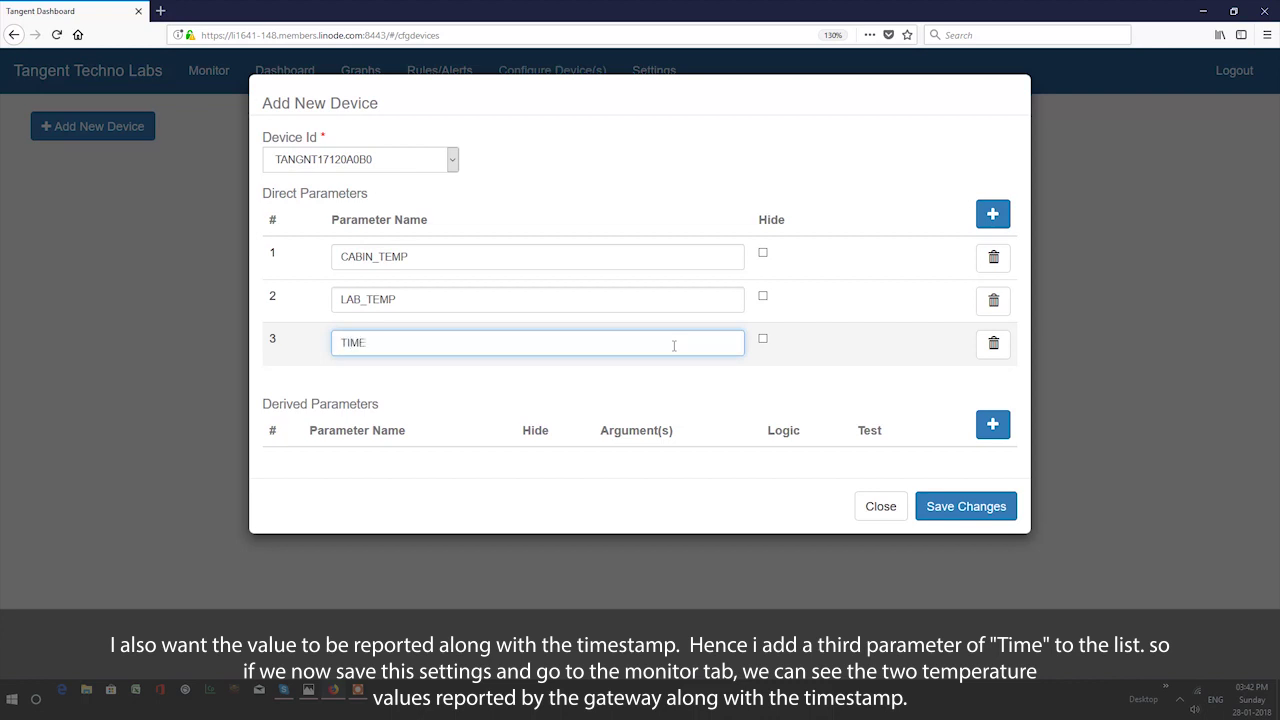
{"action": "type", "text": "Time"}
{"action": "left_click", "coordinate": [1007, 506]}
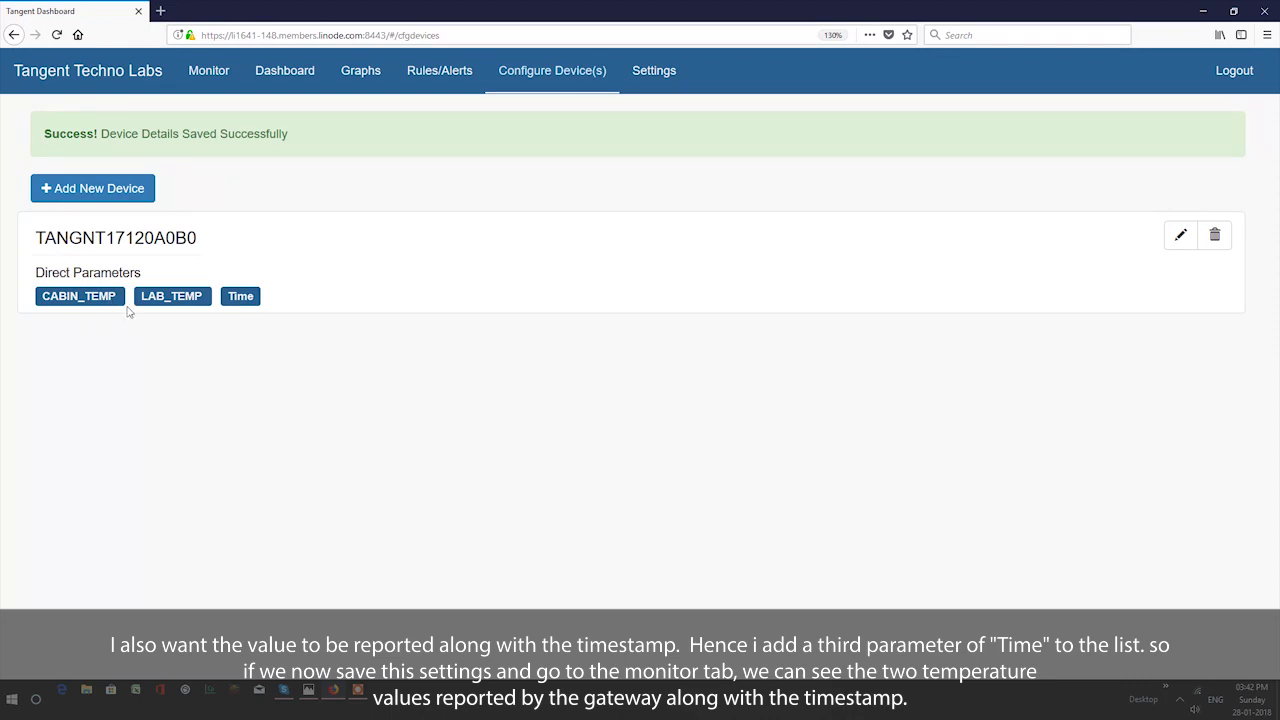
{"action": "left_click", "coordinate": [210, 71]}
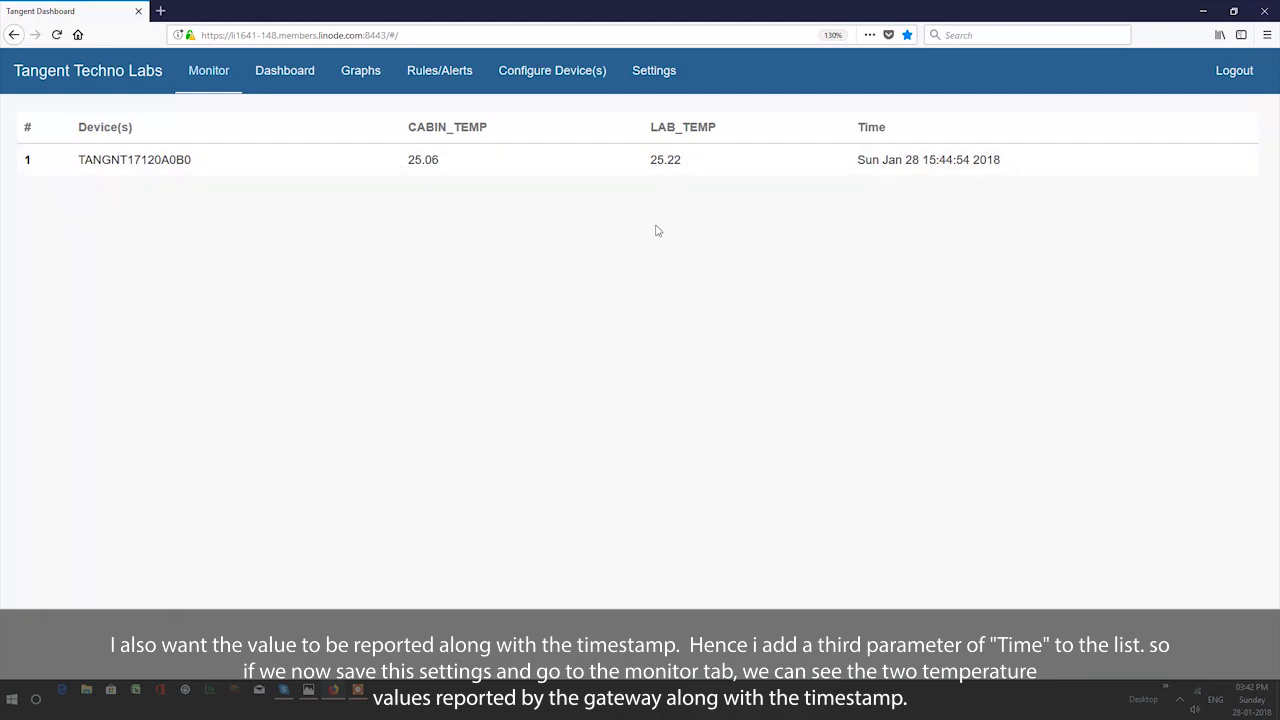
- Start a new dashboard chart labelled CABIN_TEMPERATURE
{"action": "left_click", "coordinate": [283, 81]}
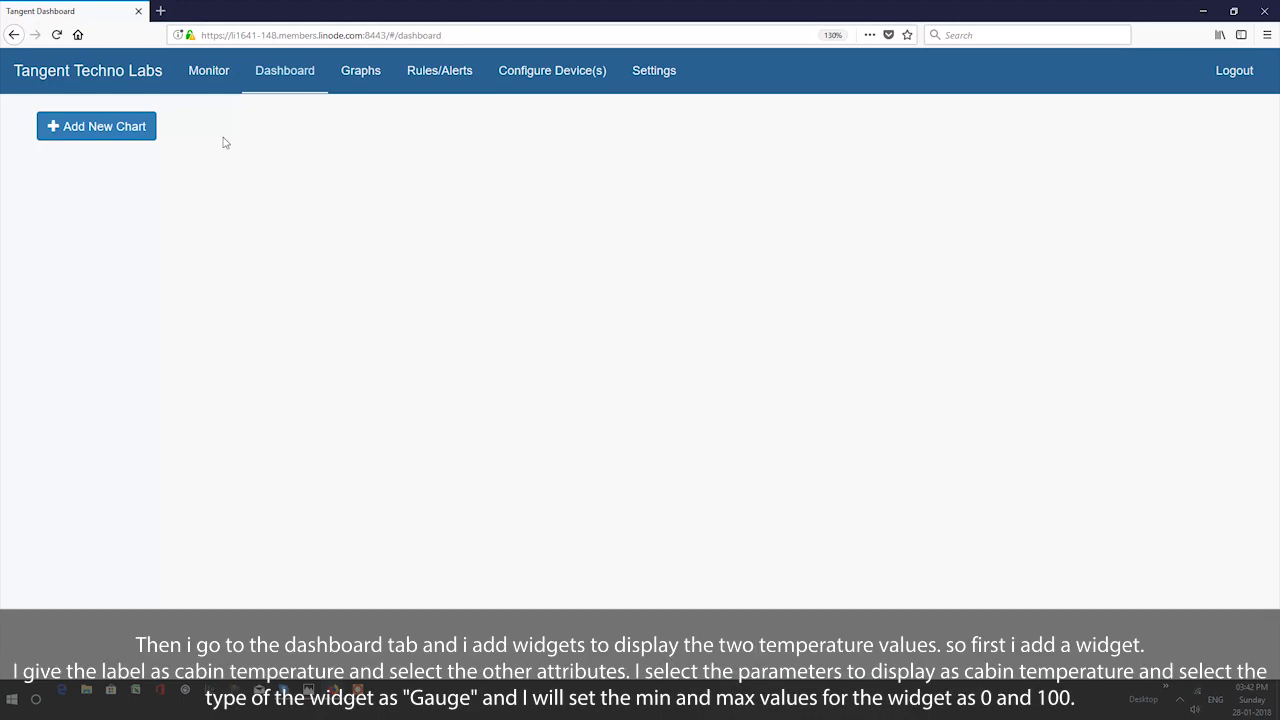
{"action": "left_click", "coordinate": [135, 127]}
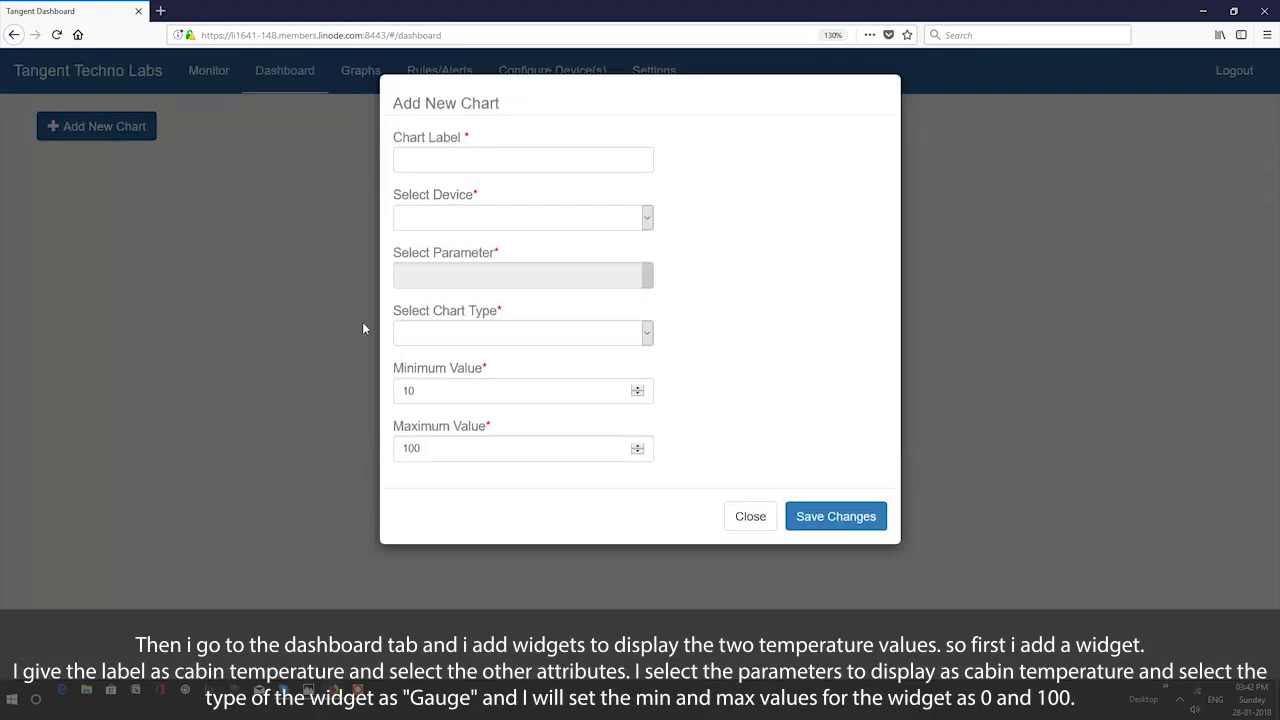
{"action": "left_click", "coordinate": [463, 163]}
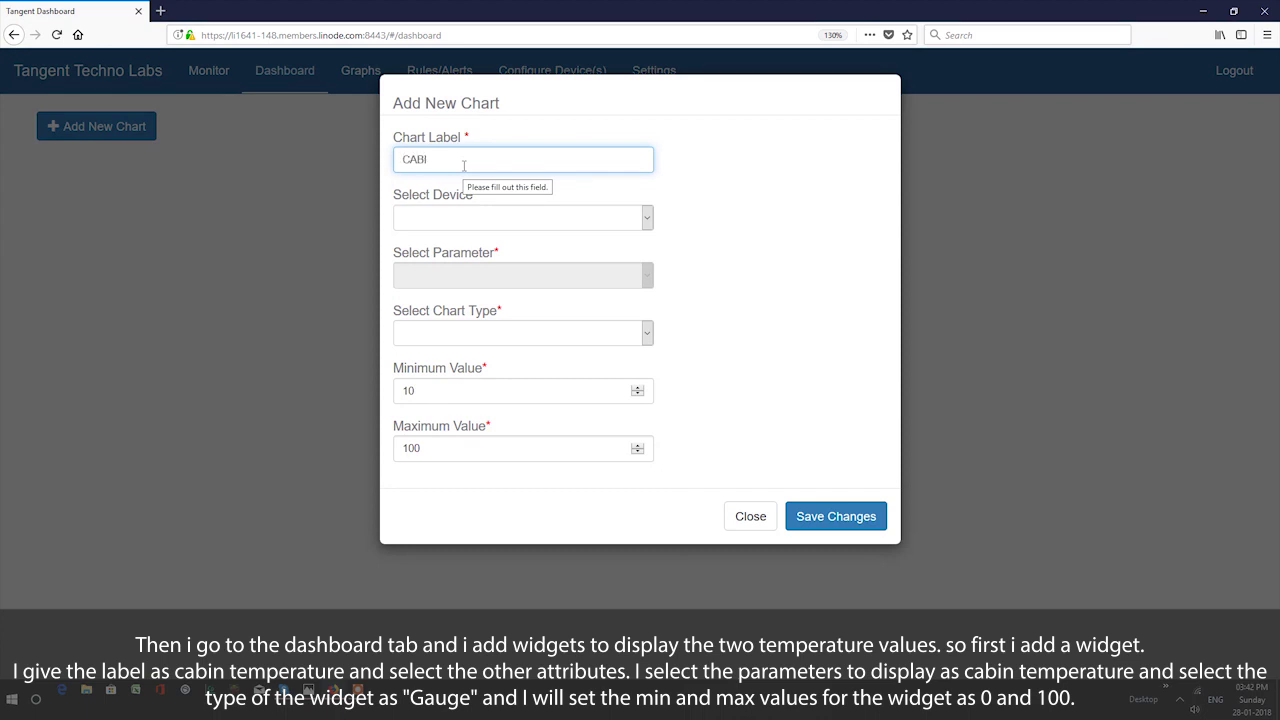
{"action": "type", "text": "CABIN_ TEMPERATURE"}
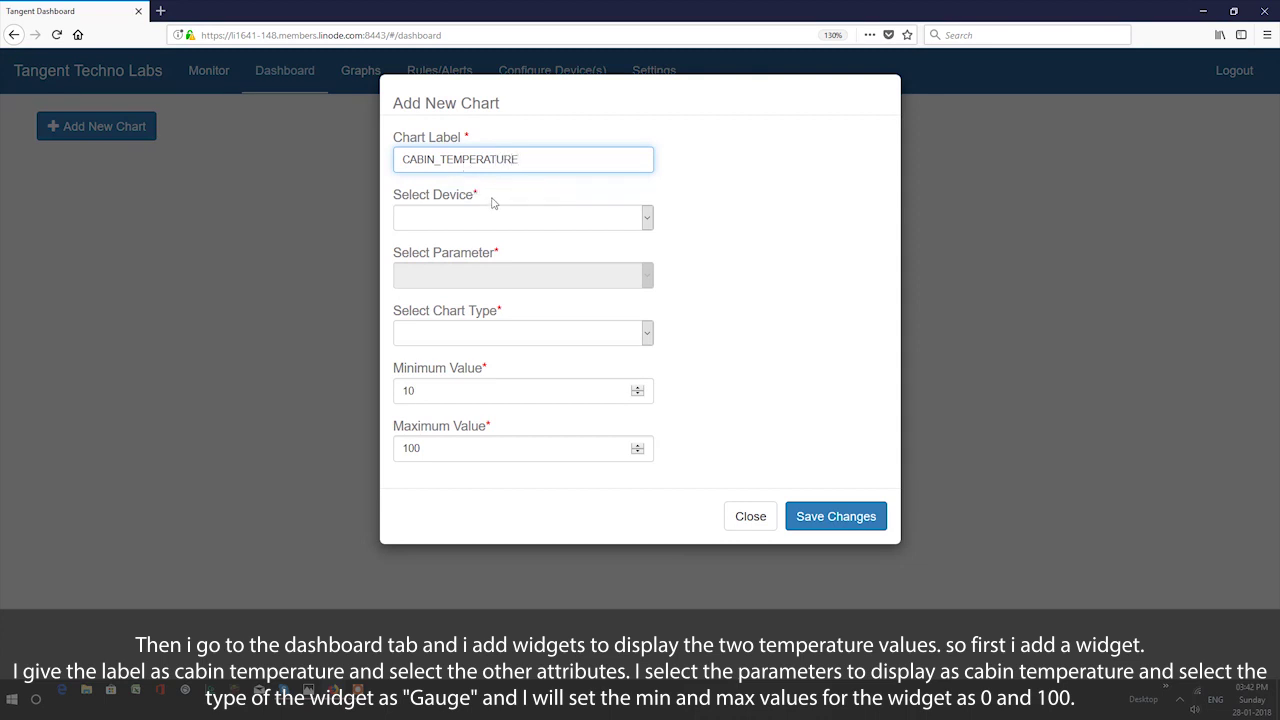
- Make it a gauge of CABIN_TEMP from TANGNT17120A0B0 with minimum value 0
{"action": "left_click", "coordinate": [540, 224]}
{"action": "left_click", "coordinate": [531, 241]}
{"action": "left_click", "coordinate": [560, 280]}
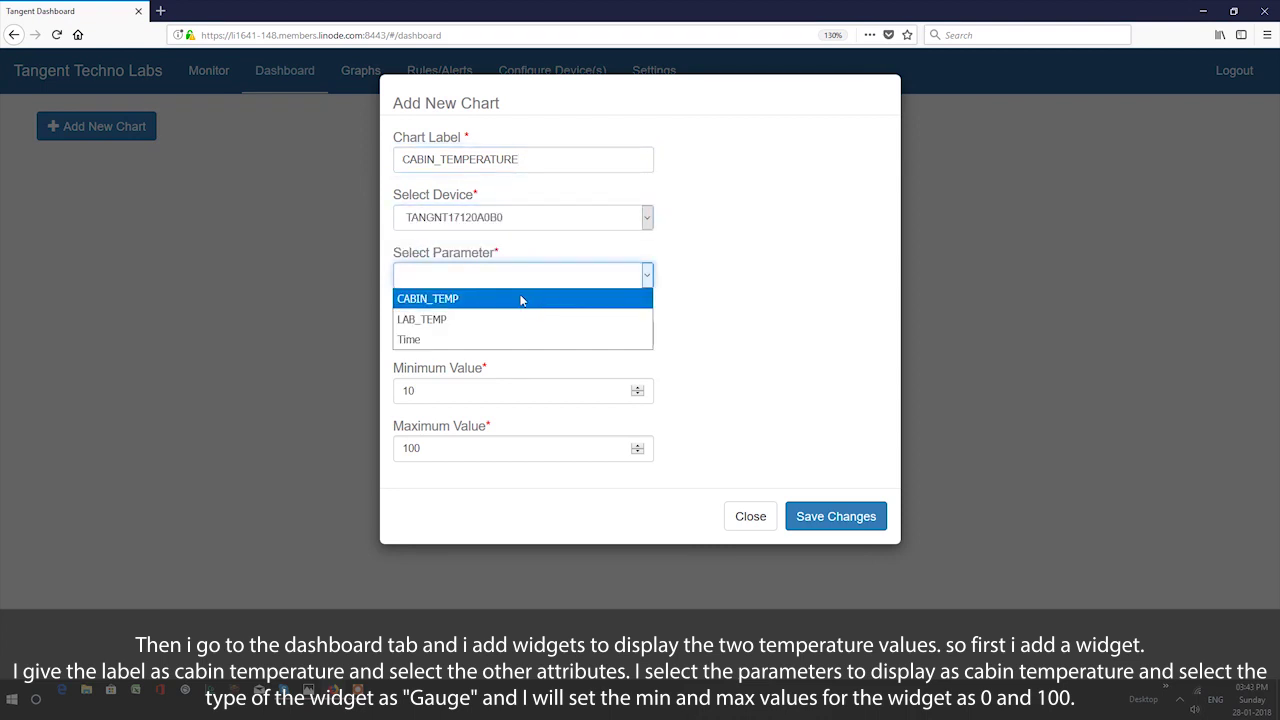
{"action": "left_click", "coordinate": [519, 300]}
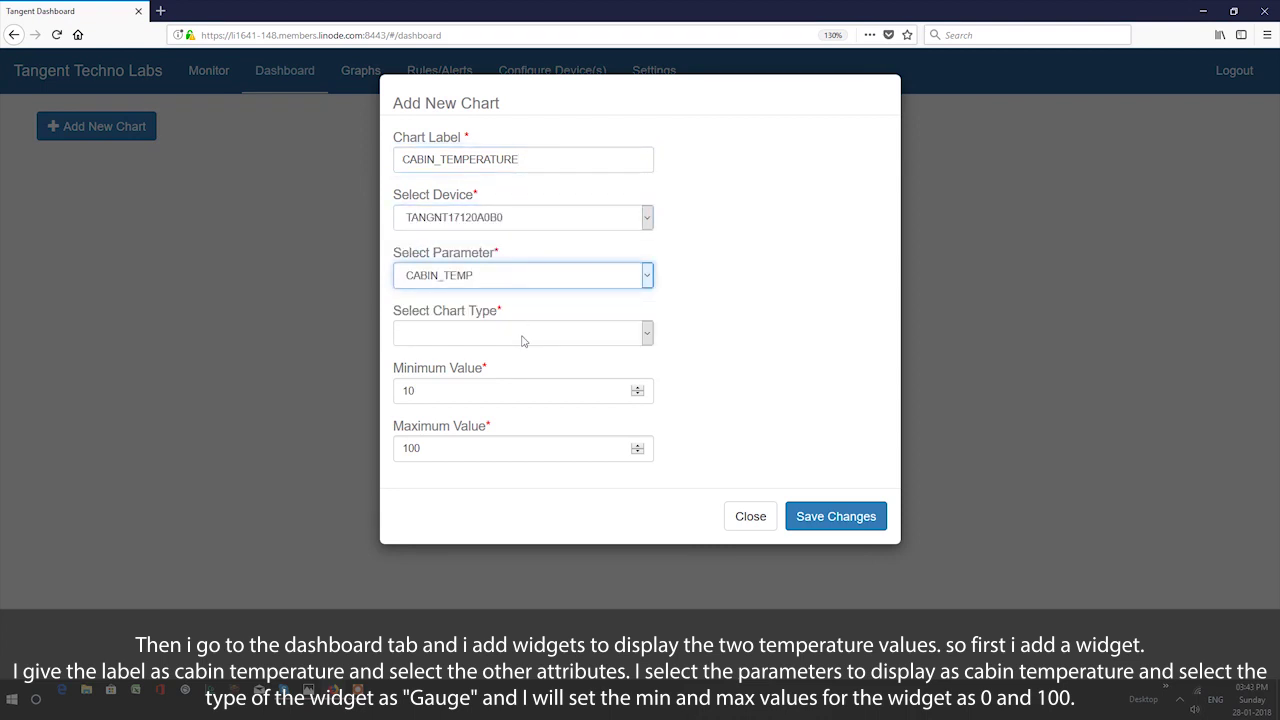
{"action": "left_click", "coordinate": [521, 341]}
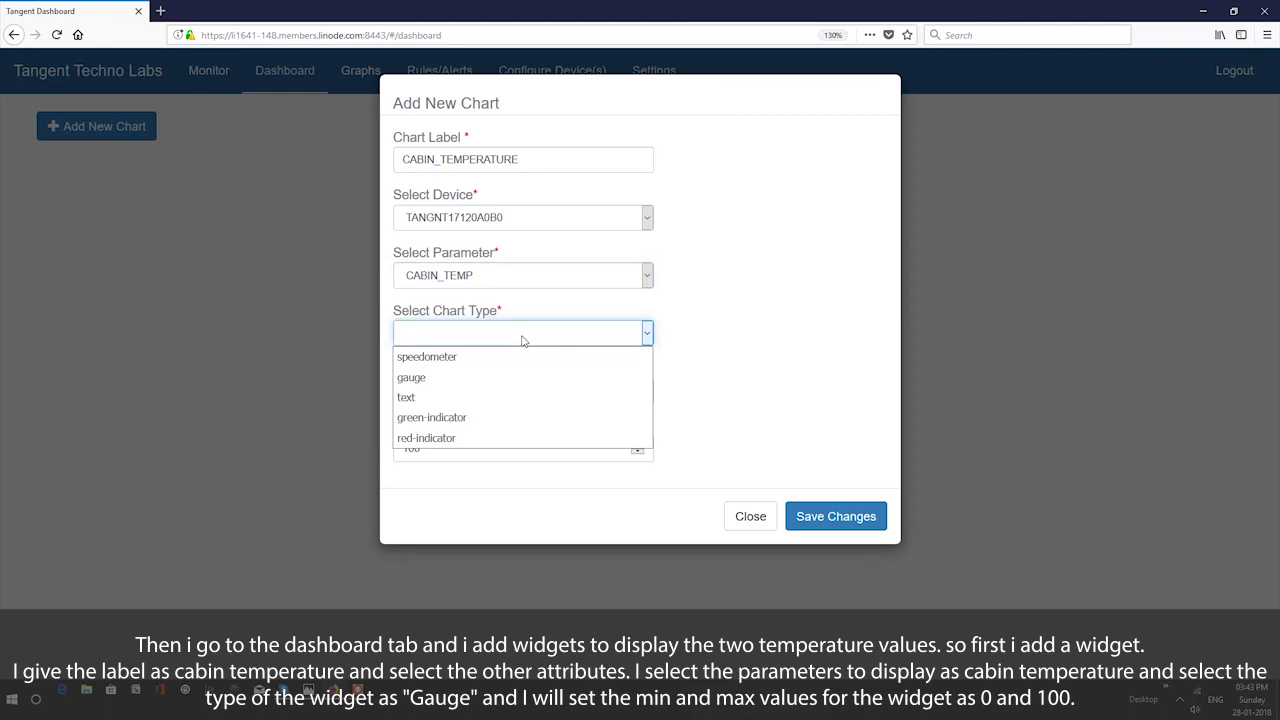
{"action": "left_click", "coordinate": [474, 378]}
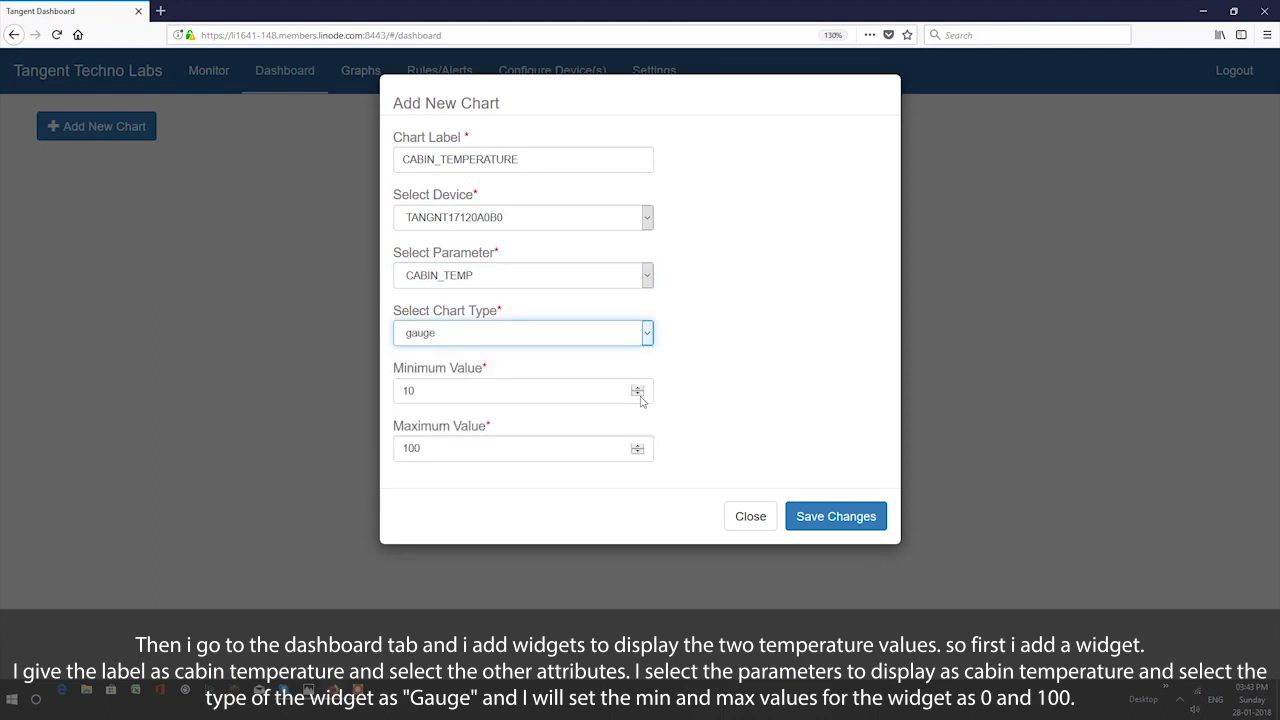
{"action": "left_click", "coordinate": [554, 395]}
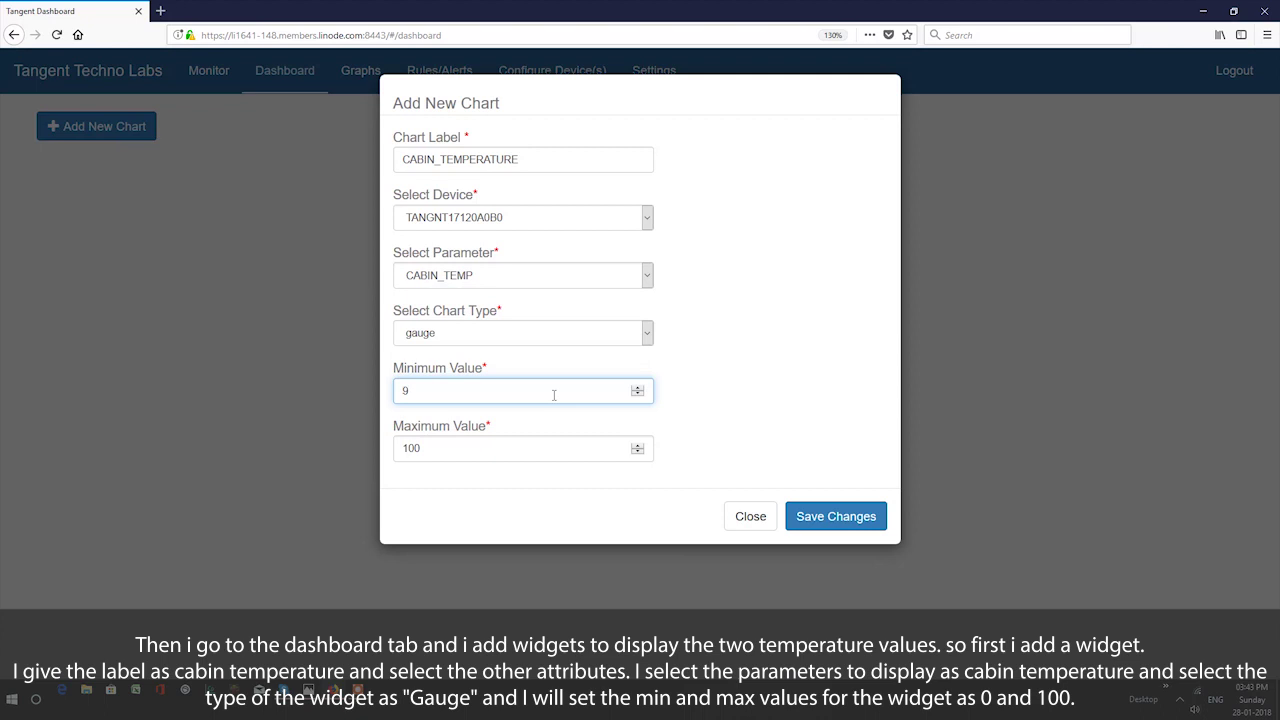
{"action": "type", "text": "0"}
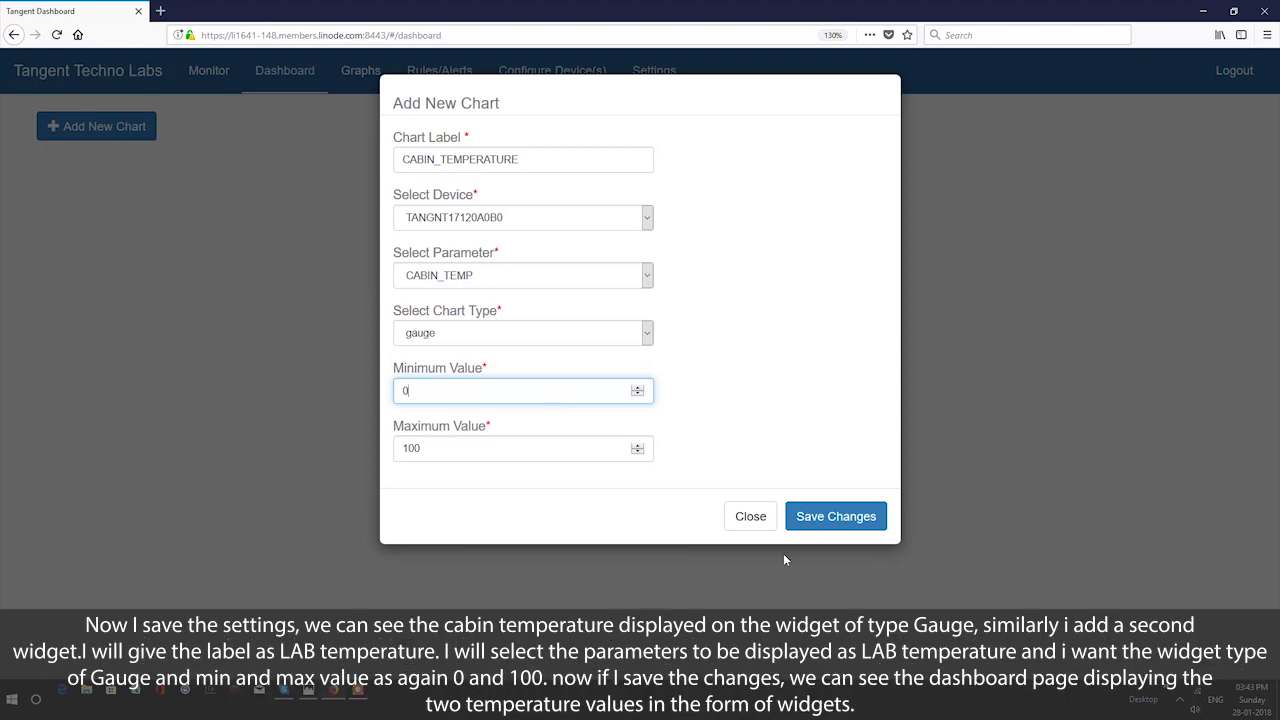
- Save the cabin gauge and start a new widget labelled LAB_TEMPERATURE
{"action": "left_click", "coordinate": [855, 516]}
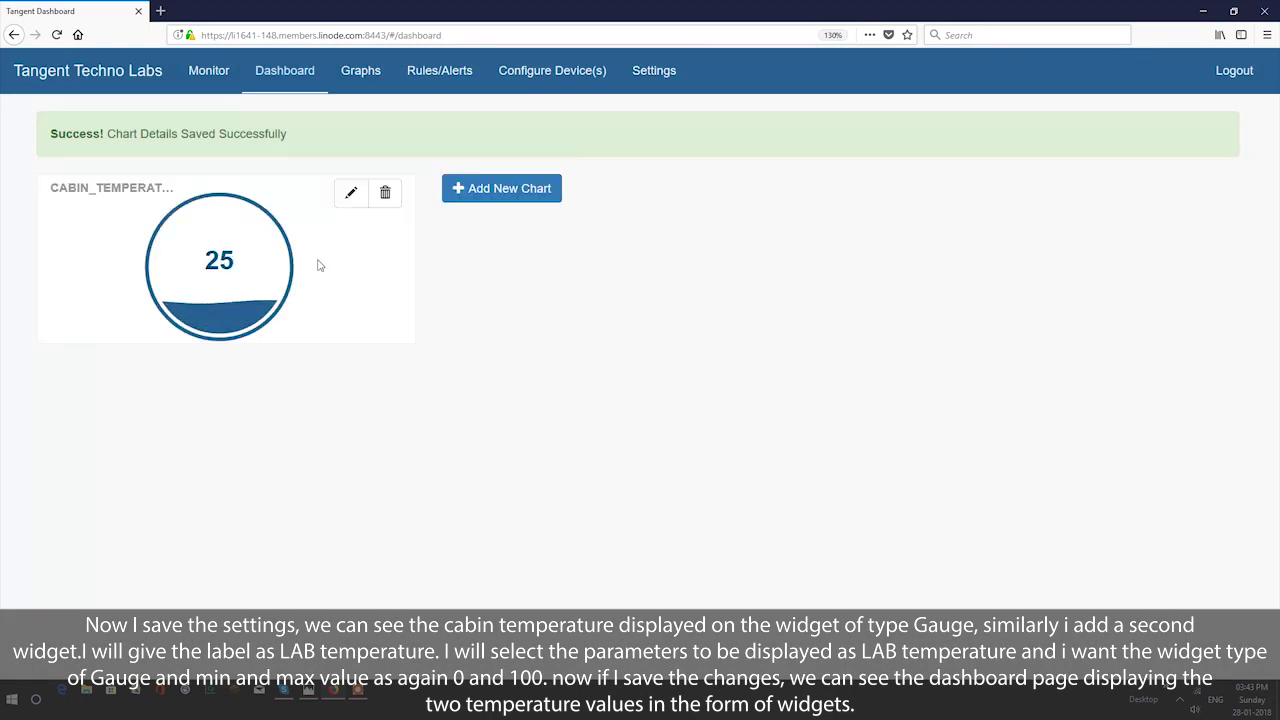
{"action": "left_click", "coordinate": [507, 196]}
{"action": "left_click", "coordinate": [497, 158]}
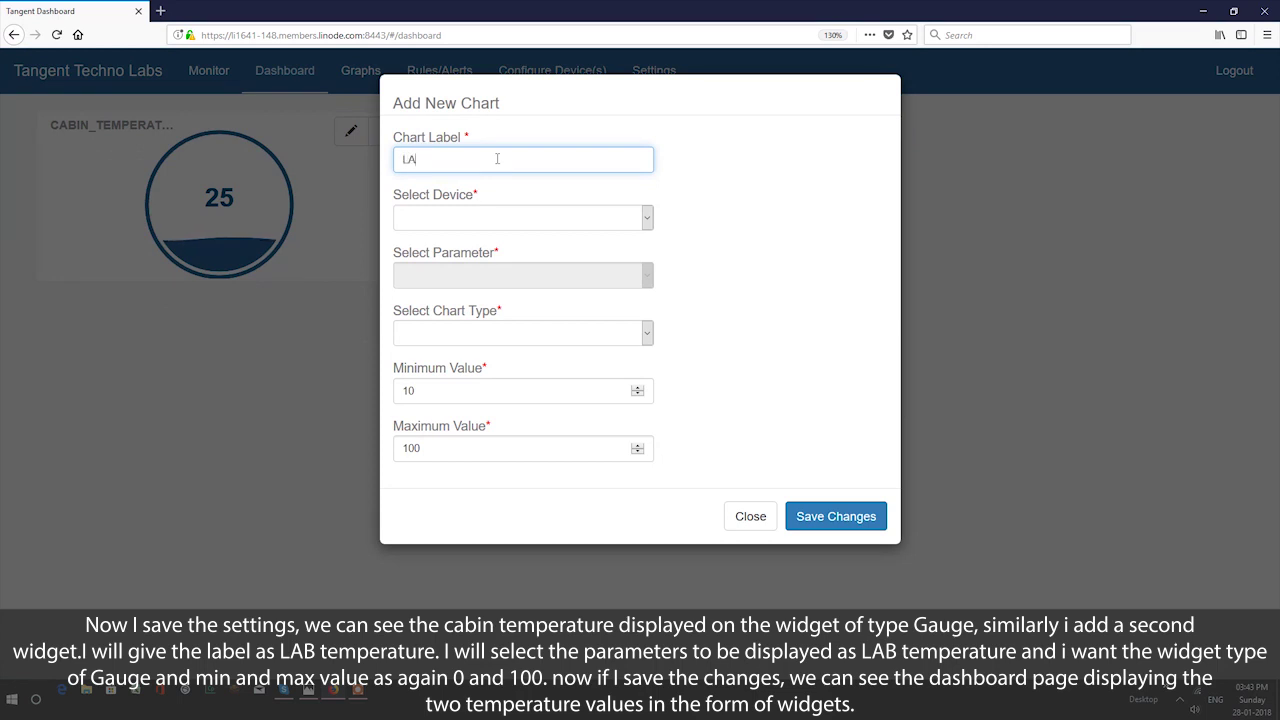
{"action": "type", "text": "LAB_TEMPERATURE"}
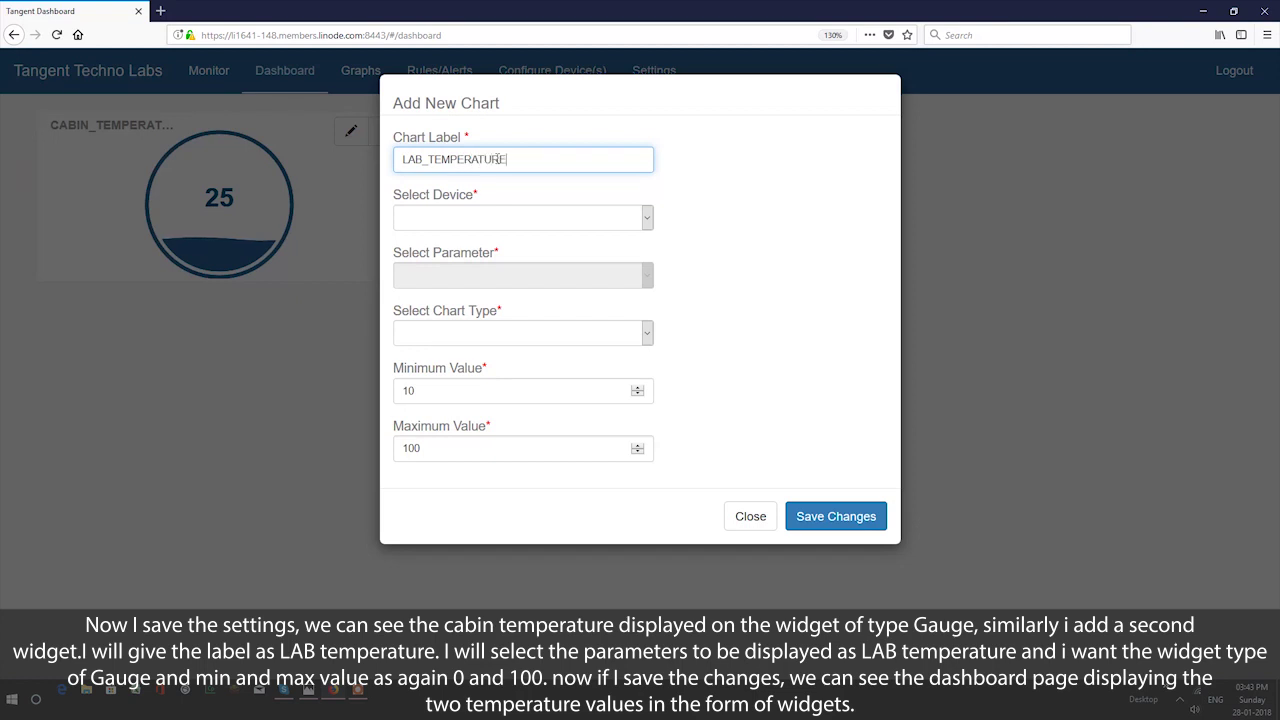
- Make it a gauge of LAB_TEMP from the gateway, clear the minimum value, and save it
{"action": "left_click", "coordinate": [631, 224]}
{"action": "left_click", "coordinate": [577, 243]}
{"action": "left_click", "coordinate": [589, 276]}
{"action": "left_click", "coordinate": [470, 300]}
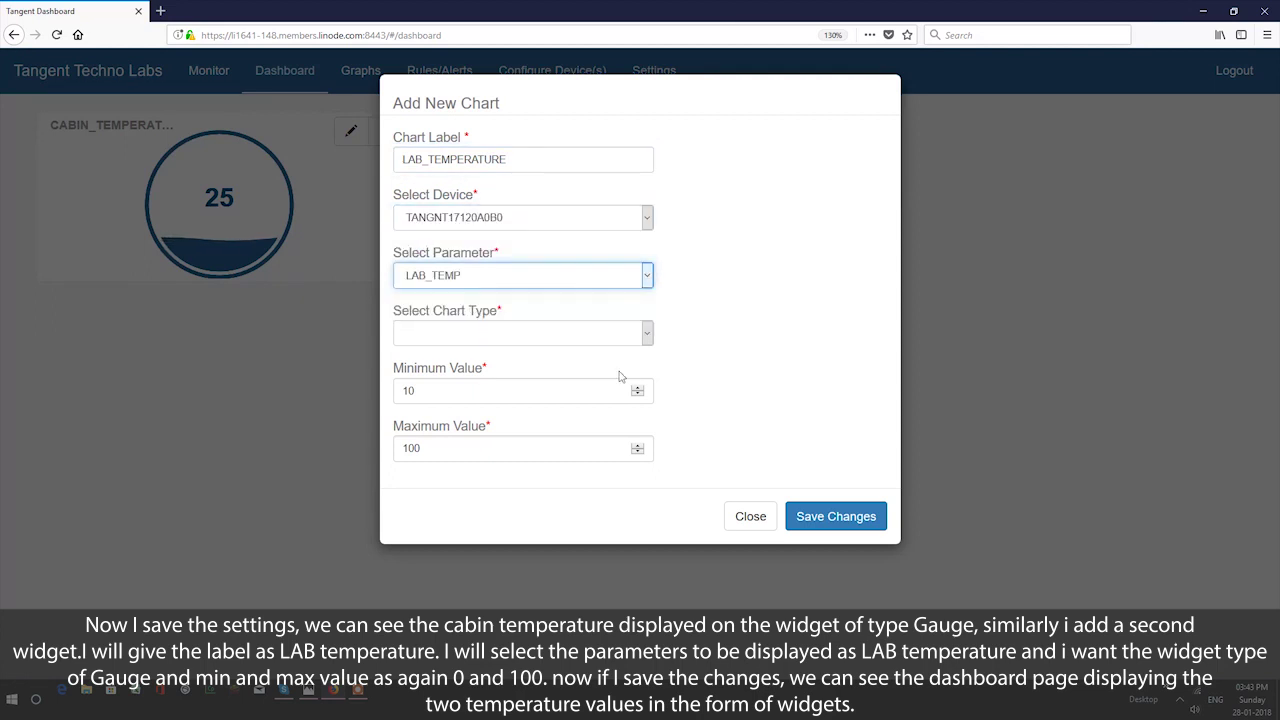
{"action": "left_click", "coordinate": [647, 336]}
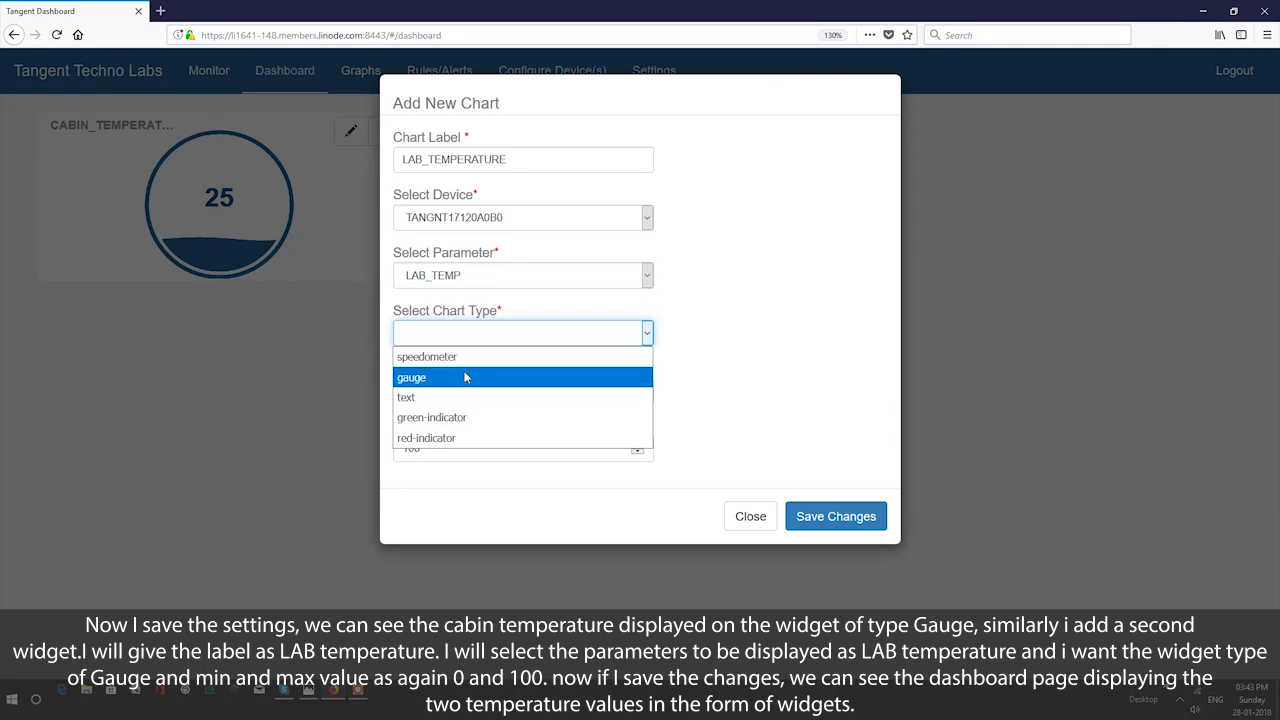
{"action": "left_click", "coordinate": [463, 376]}
{"action": "left_click", "coordinate": [616, 394]}
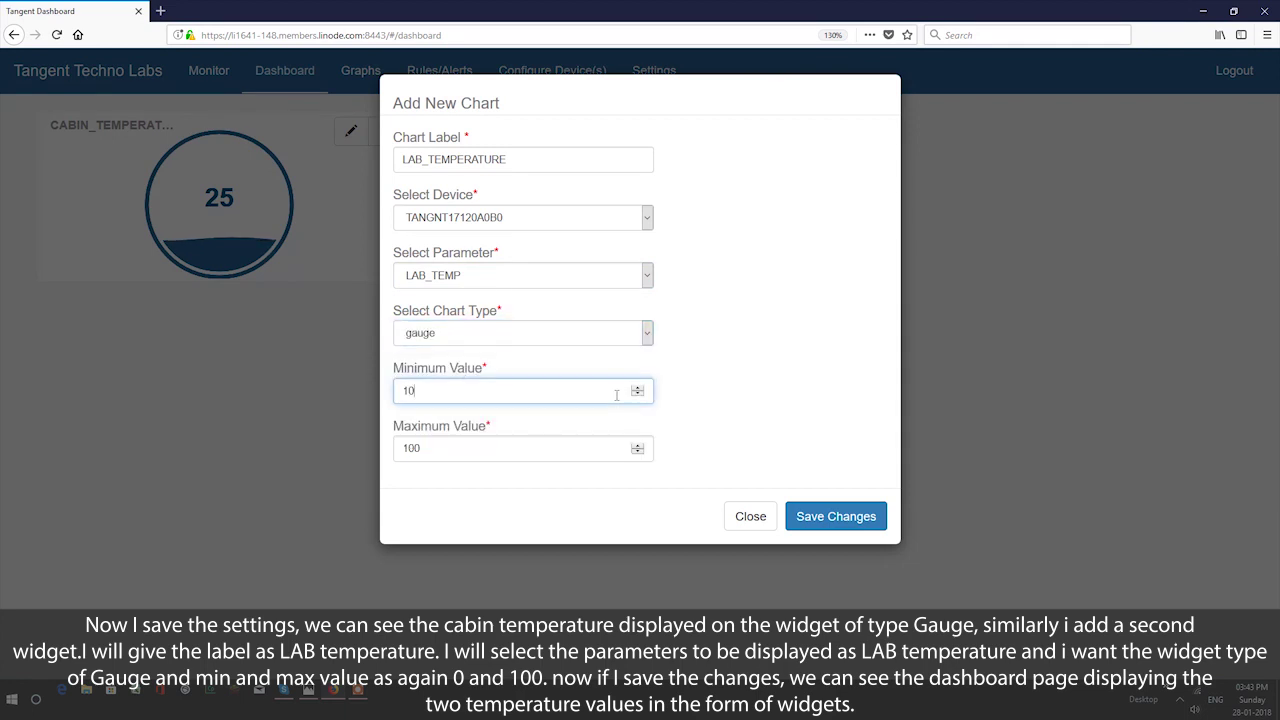
{"action": "key", "text": "BackSpace"}
{"action": "key", "text": "BackSpace"}
{"action": "left_click", "coordinate": [868, 520]}
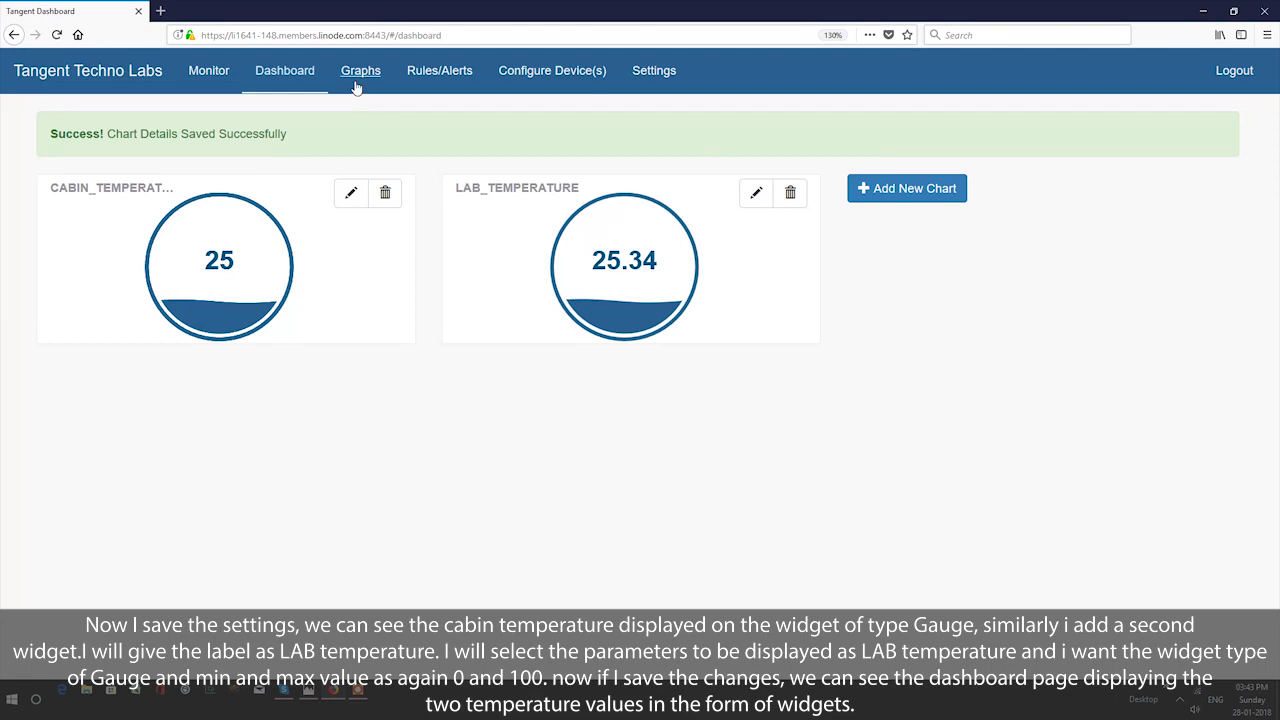
- On the Graphs page, start a new graph labelled CABIN_TEMPERATURE
{"action": "left_click", "coordinate": [357, 76]}
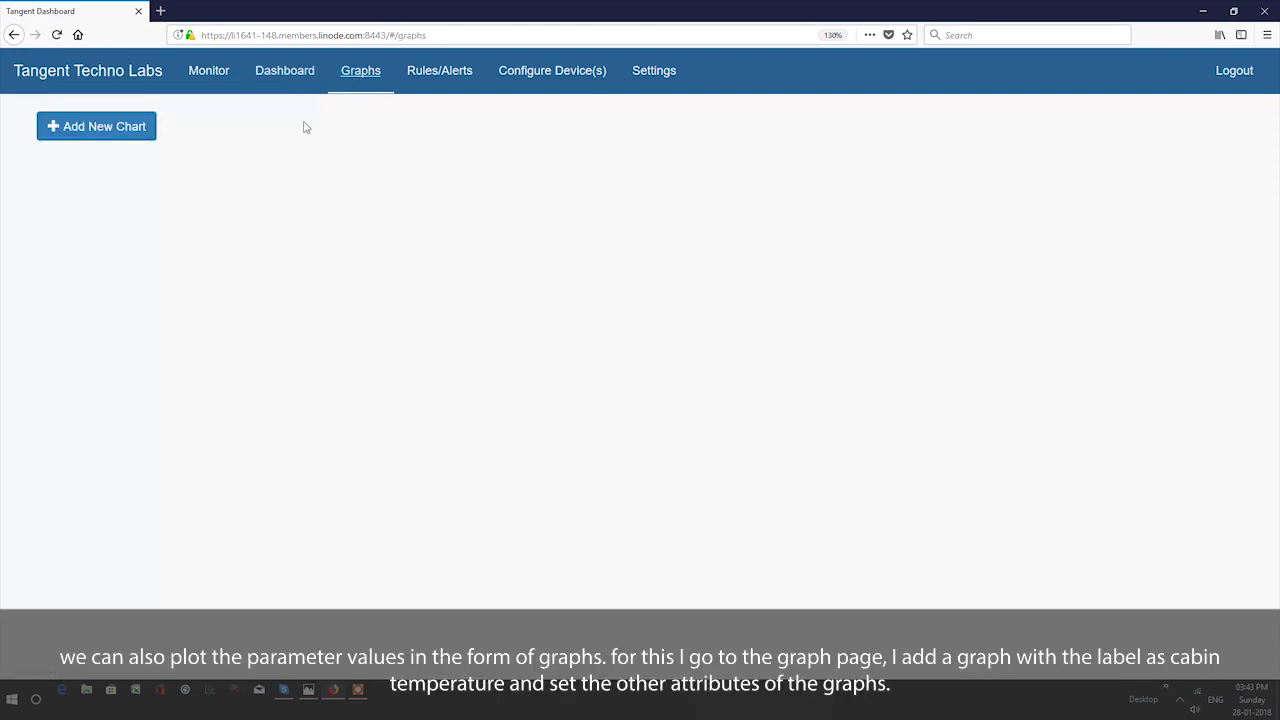
{"action": "left_click", "coordinate": [100, 127]}
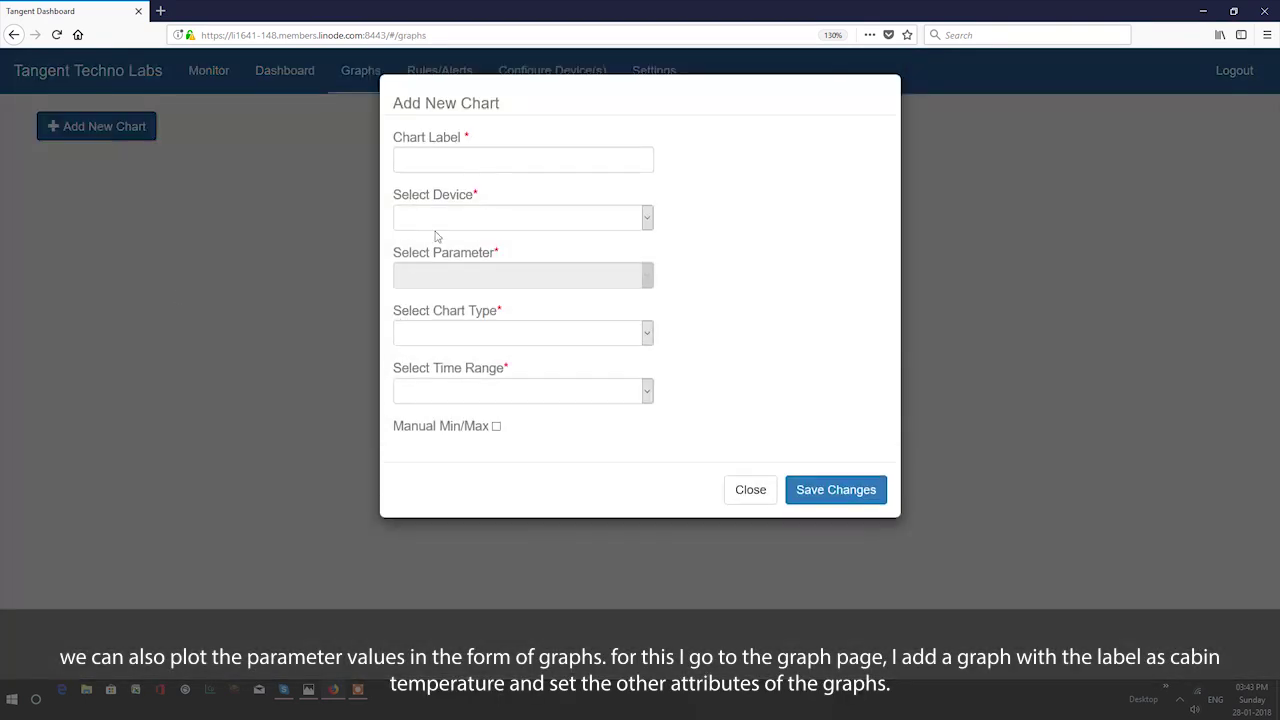
{"action": "left_click", "coordinate": [441, 157]}
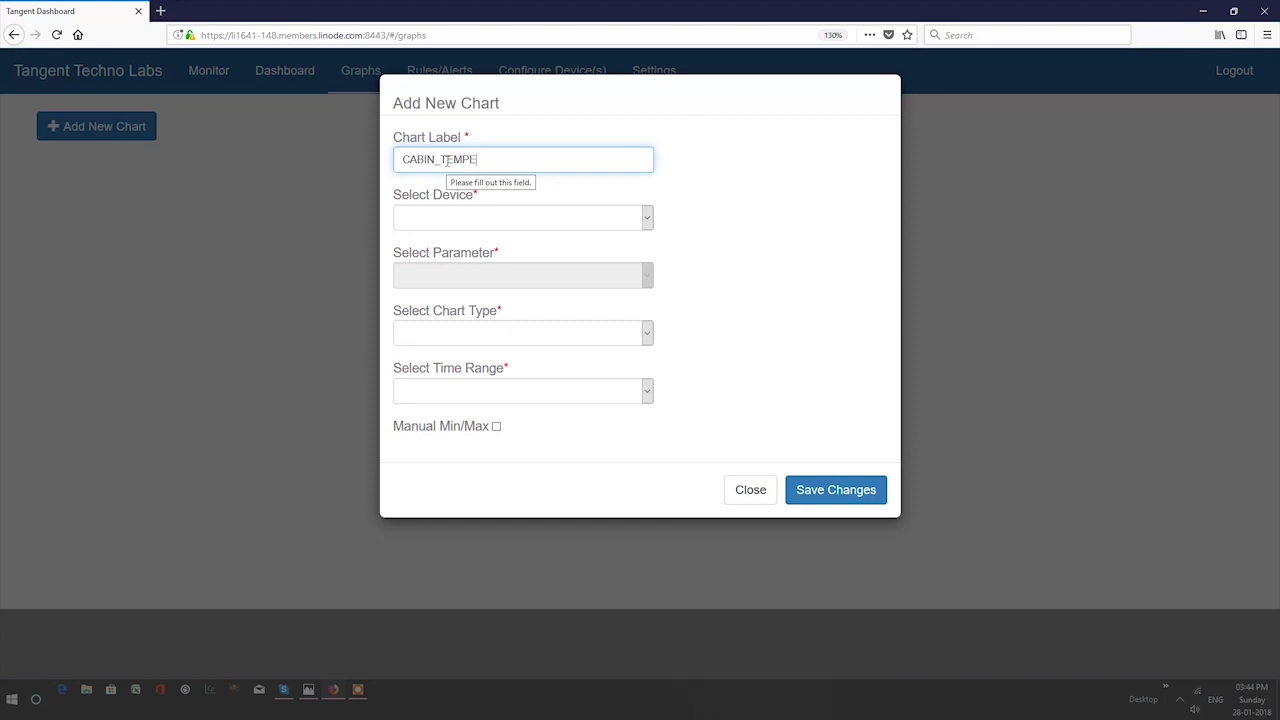
{"action": "type", "text": "ATURE"}
- Plot CABIN_TEMP from the gateway as an area chart over the last 4 hours and save it
{"action": "left_click", "coordinate": [503, 217]}
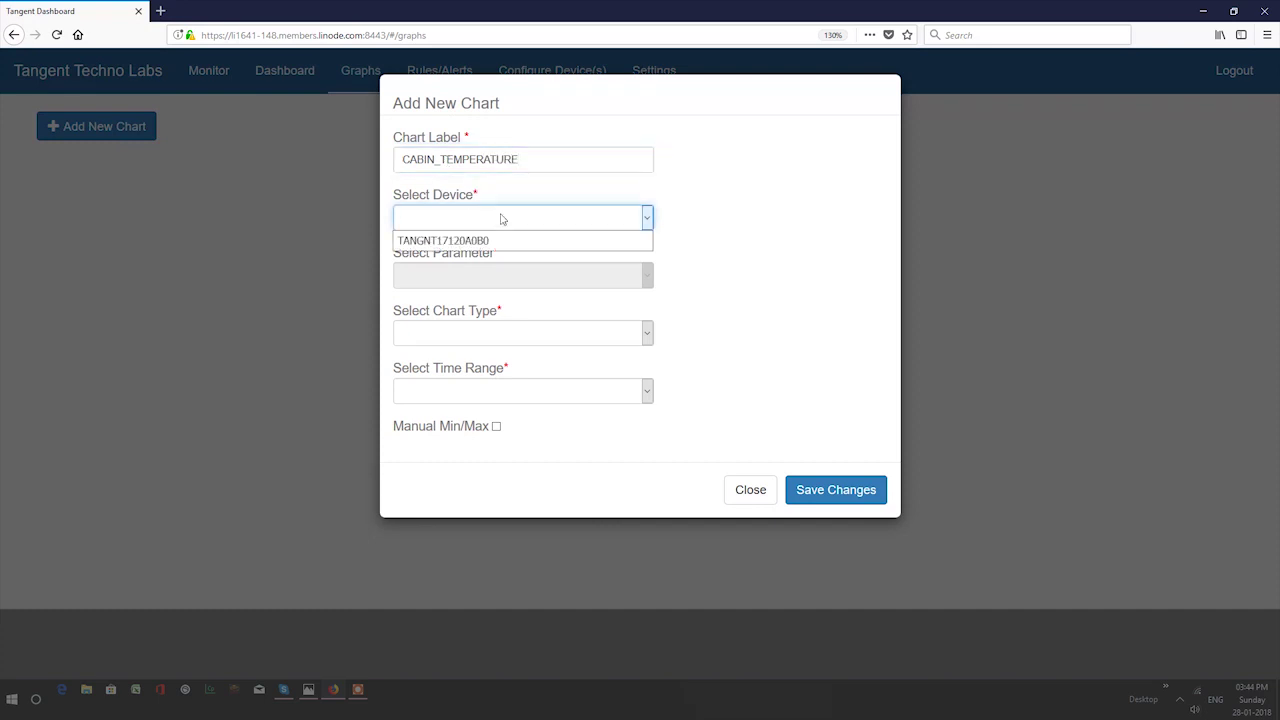
{"action": "left_click", "coordinate": [502, 240]}
{"action": "left_click", "coordinate": [507, 276]}
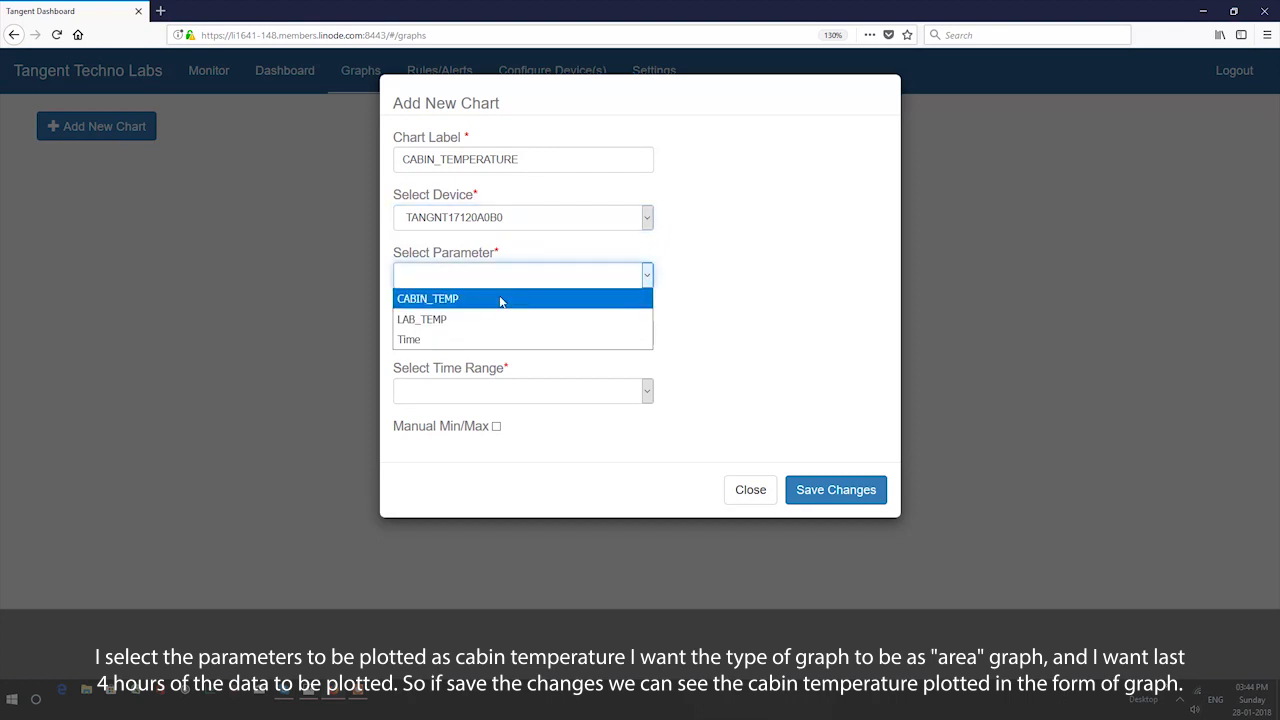
{"action": "left_click", "coordinate": [505, 299]}
{"action": "left_click", "coordinate": [532, 340]}
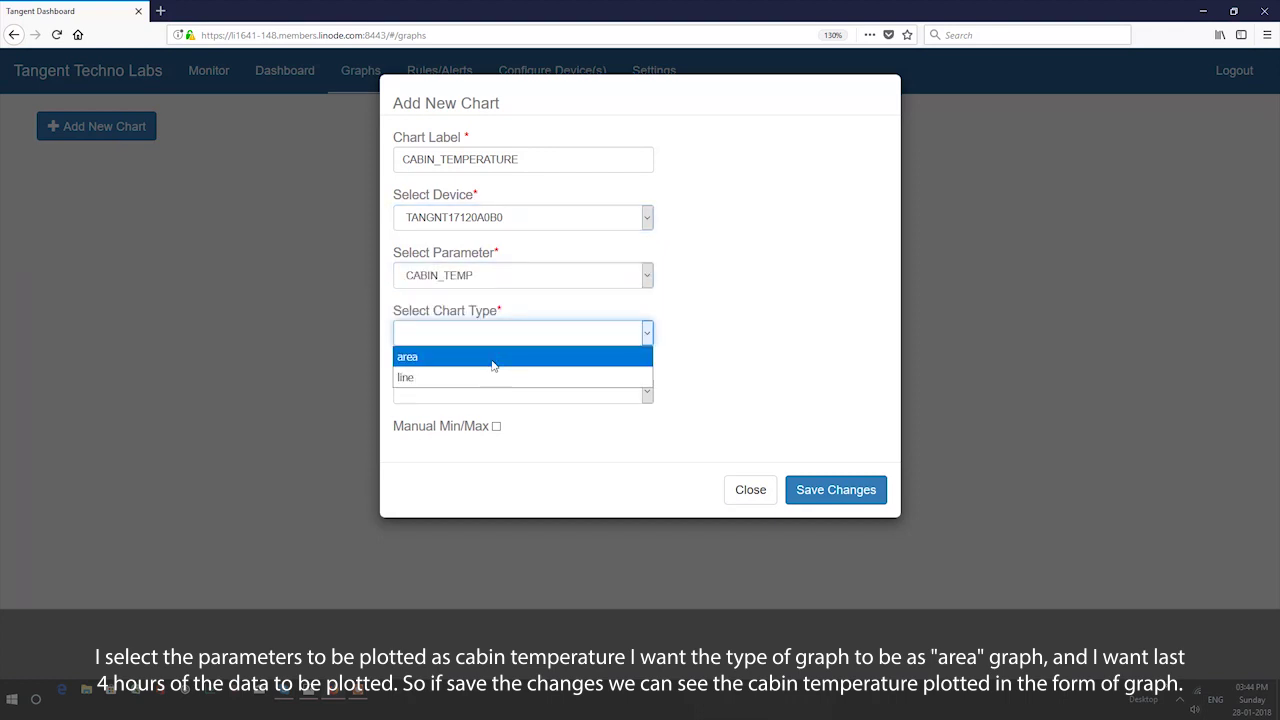
{"action": "left_click", "coordinate": [493, 366]}
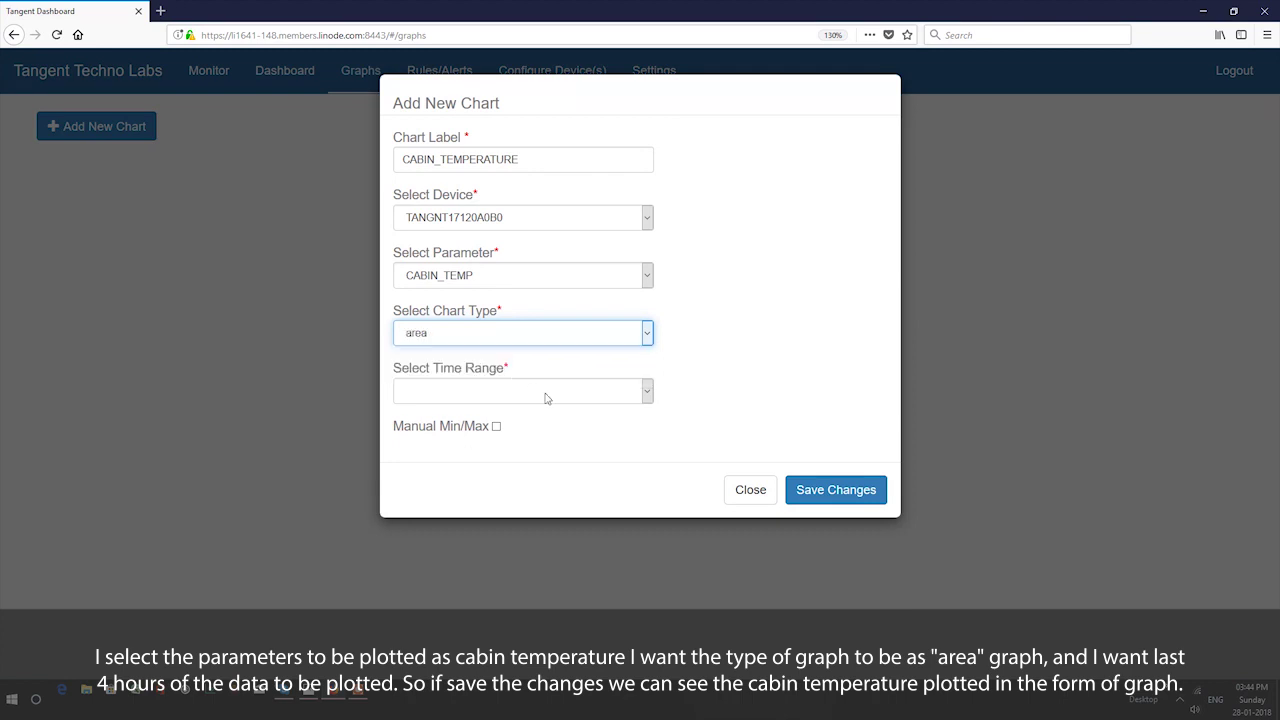
{"action": "left_click", "coordinate": [546, 398]}
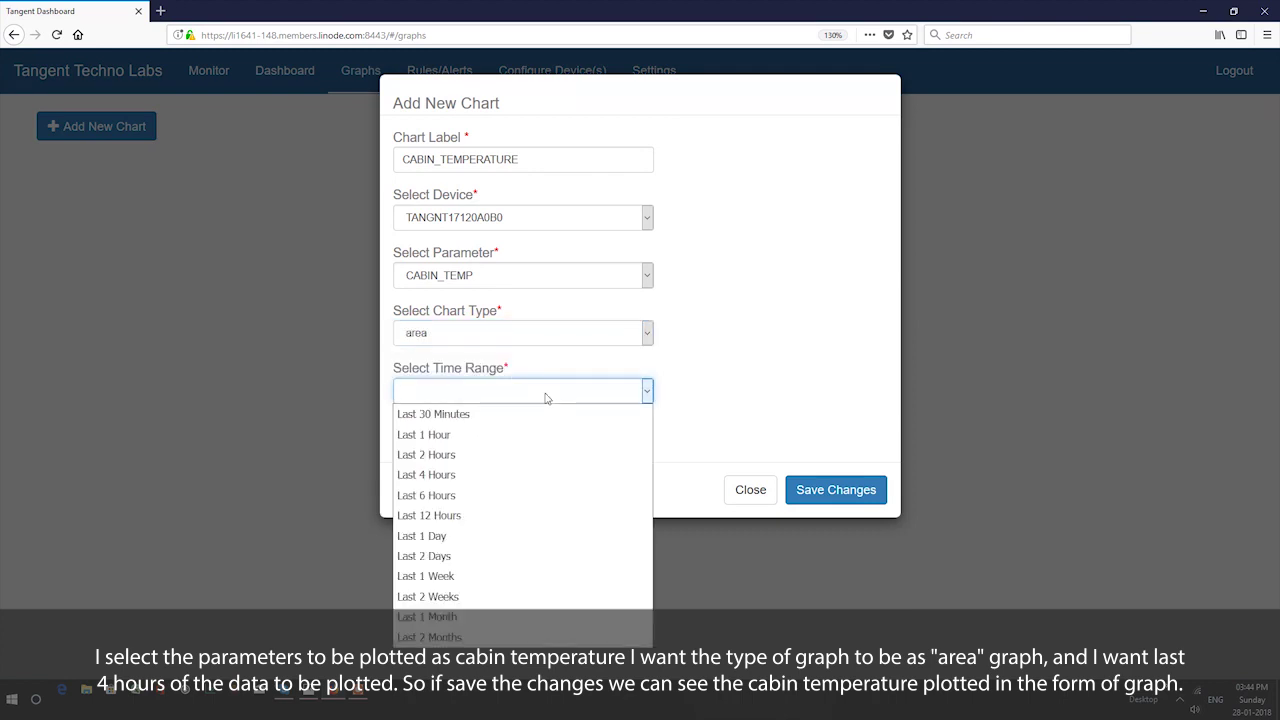
{"action": "left_click", "coordinate": [442, 476]}
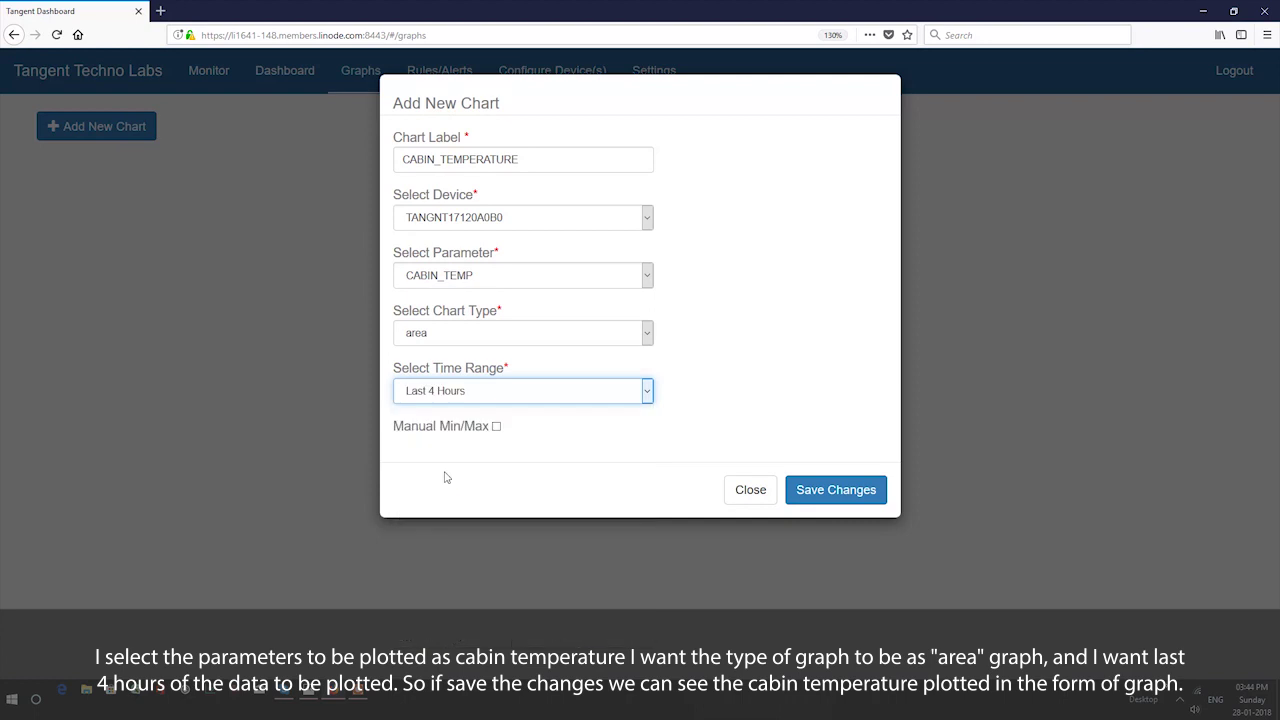
{"action": "left_click", "coordinate": [822, 494]}
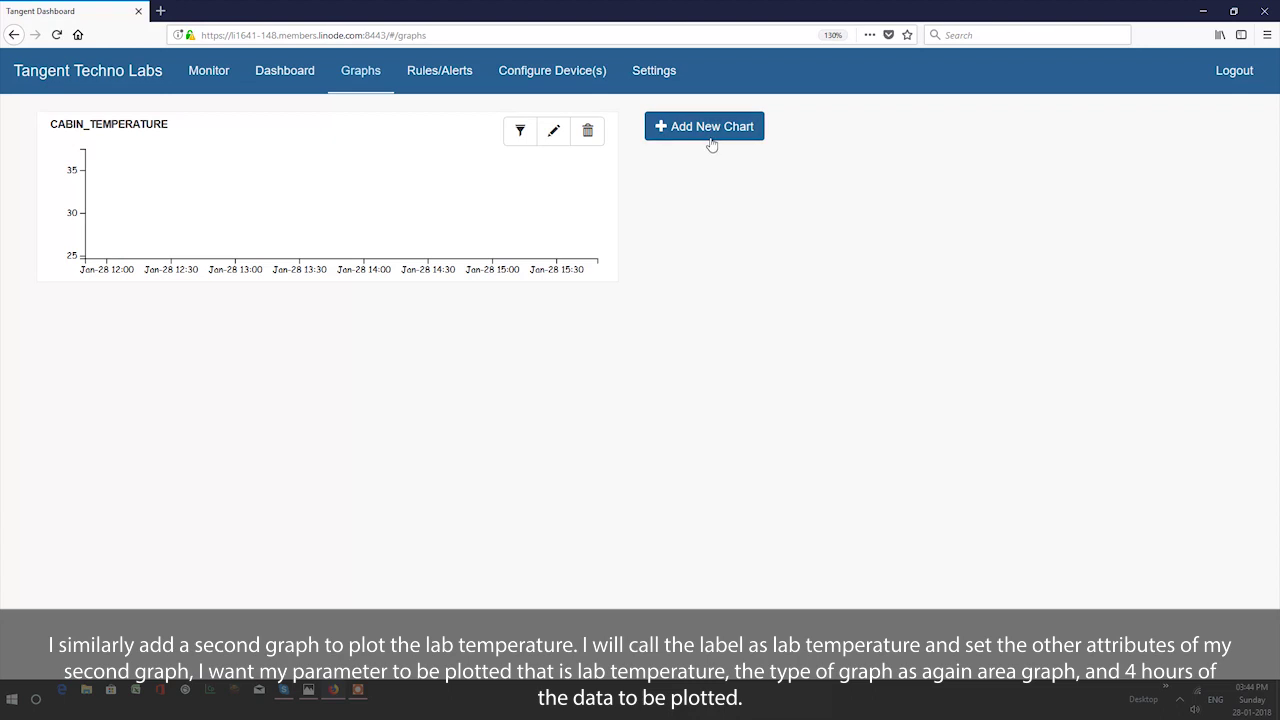
- Start a second graph labelled LAB_TEMPERATURE
{"action": "left_click", "coordinate": [710, 140]}
{"action": "left_click", "coordinate": [476, 157]}
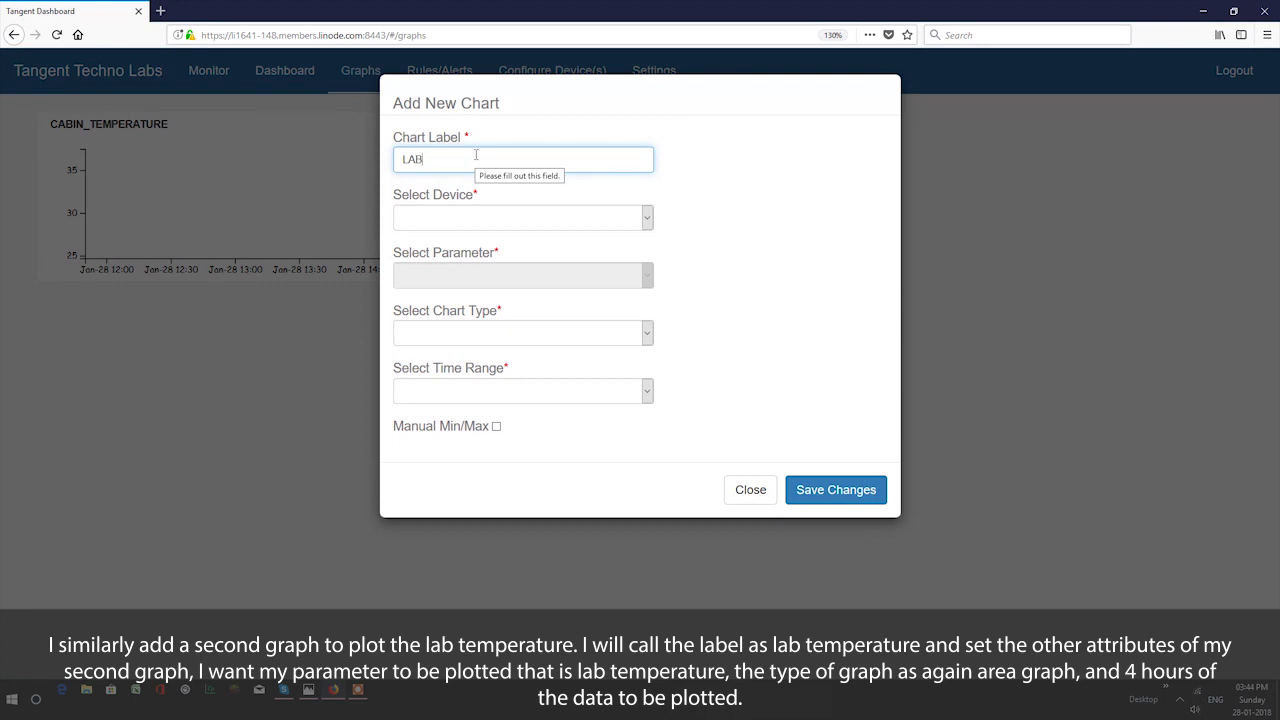
{"action": "type", "text": "LAB_TEMPERATURE"}
- Set it to plot LAB_TEMP from TANGNT17120A0B0 as an area chart over Last 4 Hours
{"action": "left_click", "coordinate": [572, 225]}
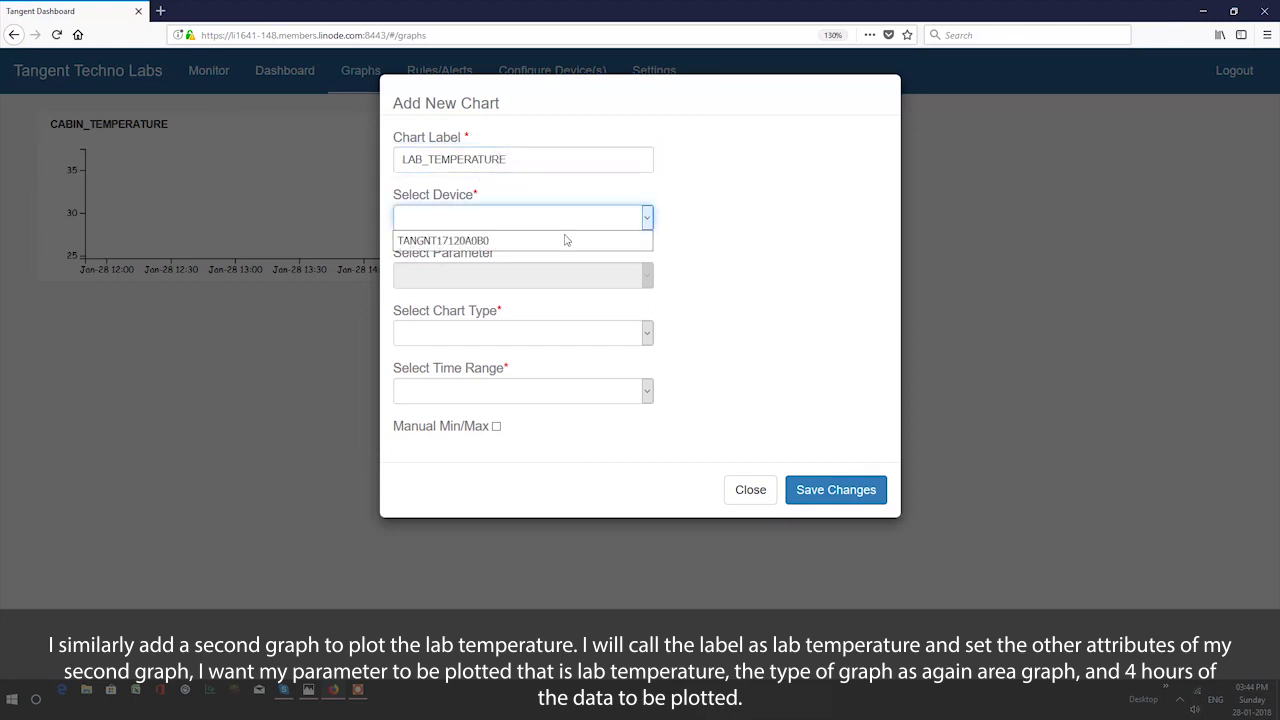
{"action": "left_click", "coordinate": [566, 241]}
{"action": "left_click", "coordinate": [589, 277]}
{"action": "left_click", "coordinate": [579, 298]}
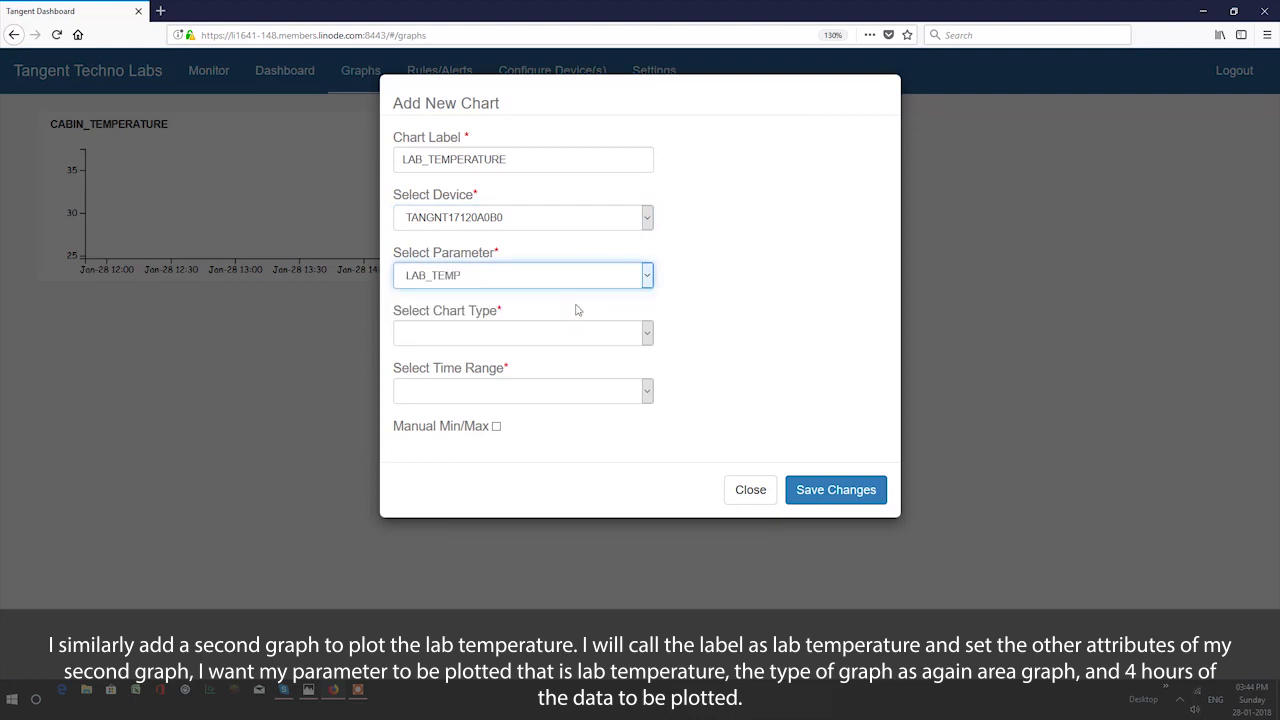
{"action": "left_click", "coordinate": [588, 333]}
{"action": "left_click", "coordinate": [570, 356]}
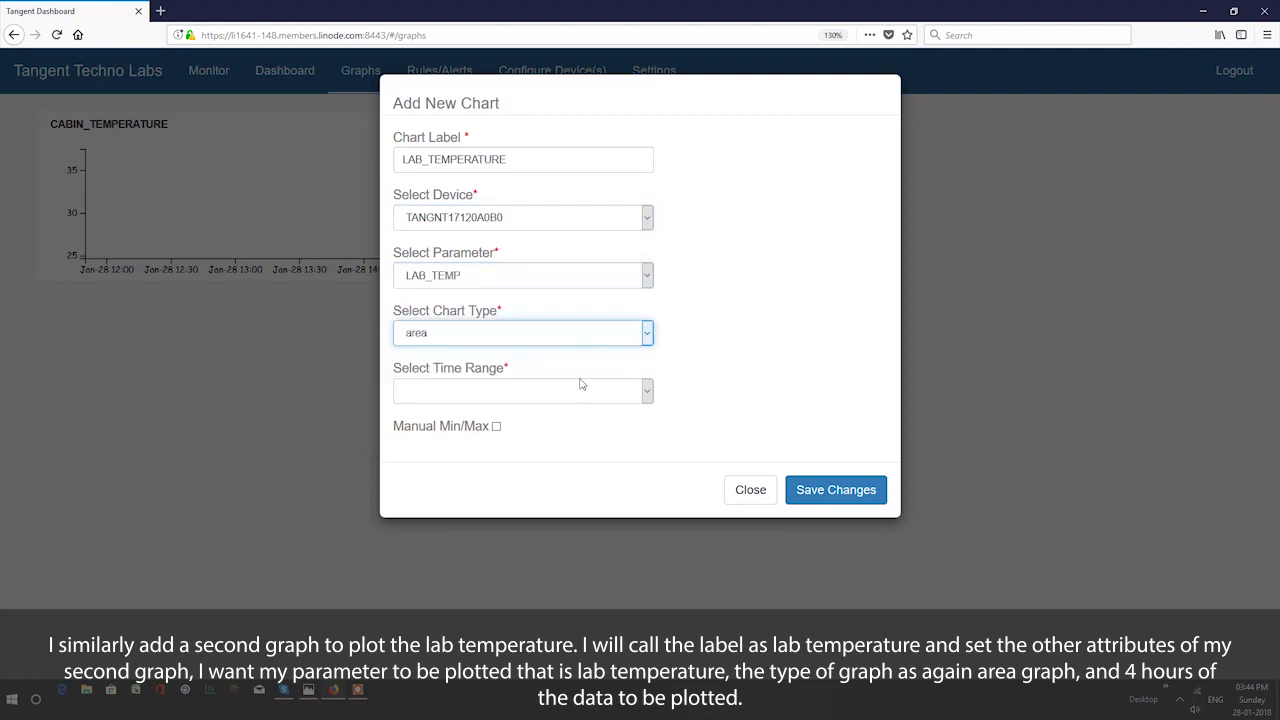
{"action": "left_click", "coordinate": [588, 393]}
{"action": "left_click", "coordinate": [520, 476]}
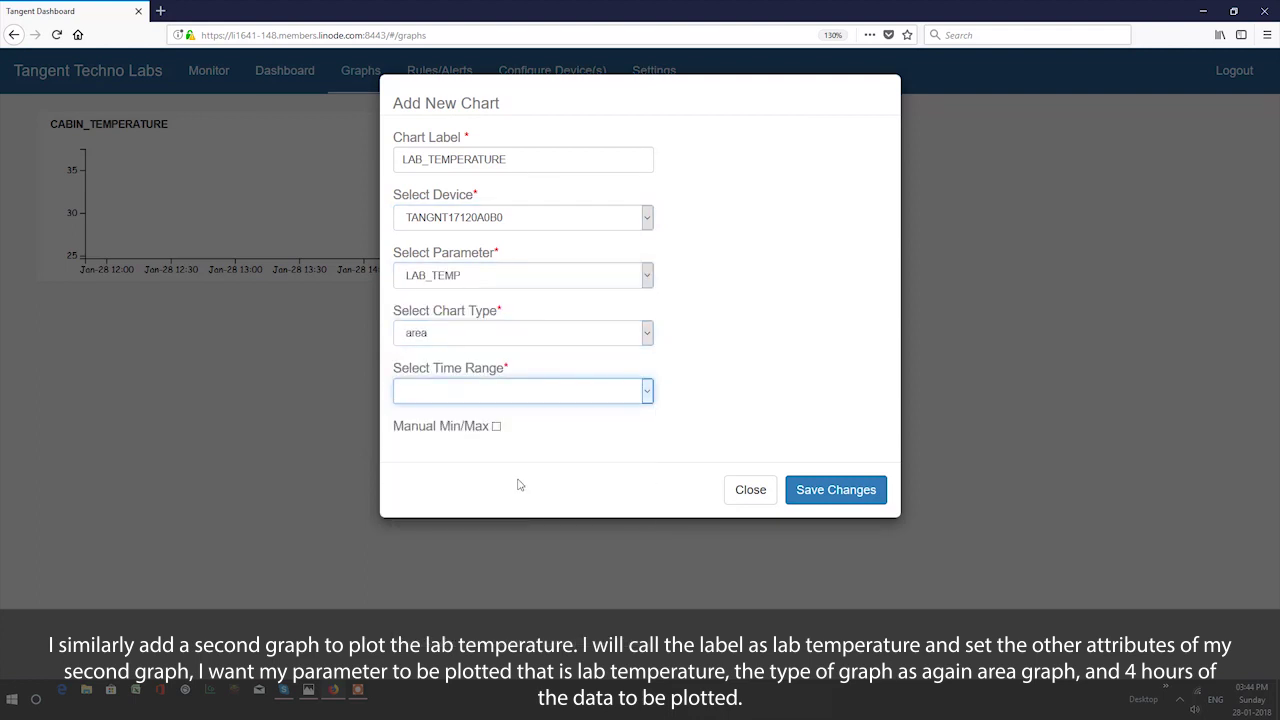
- Save the LAB_TEMPERATURE area graph, then check Monitor for CABIN_TEMP 25.12 and LAB_TEMP 25.34
{"action": "left_click", "coordinate": [823, 493]}
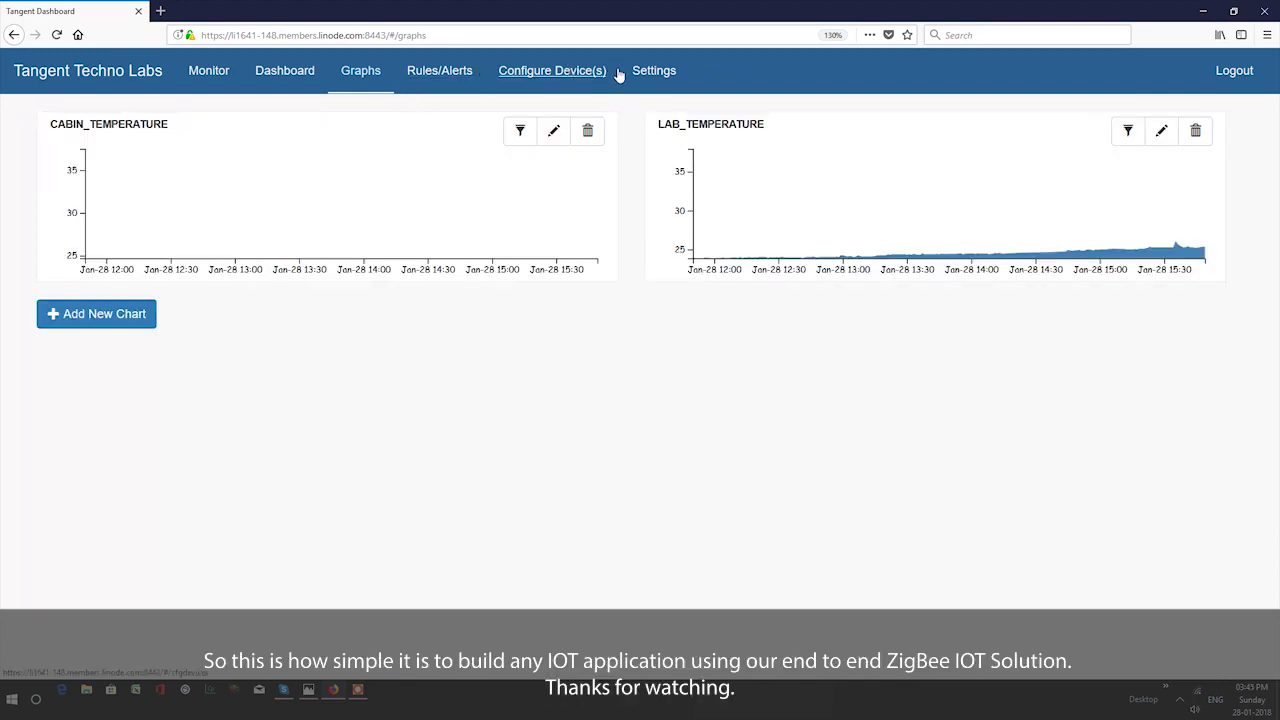
{"action": "left_click", "coordinate": [210, 76]}
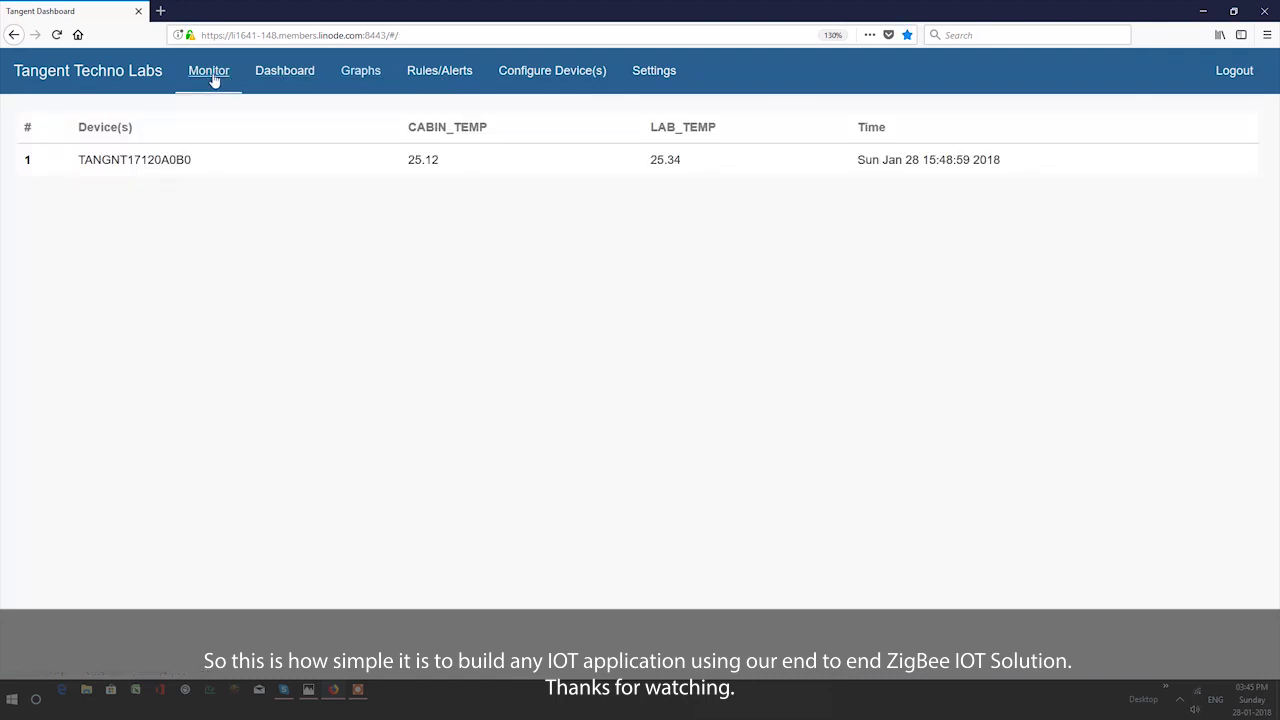